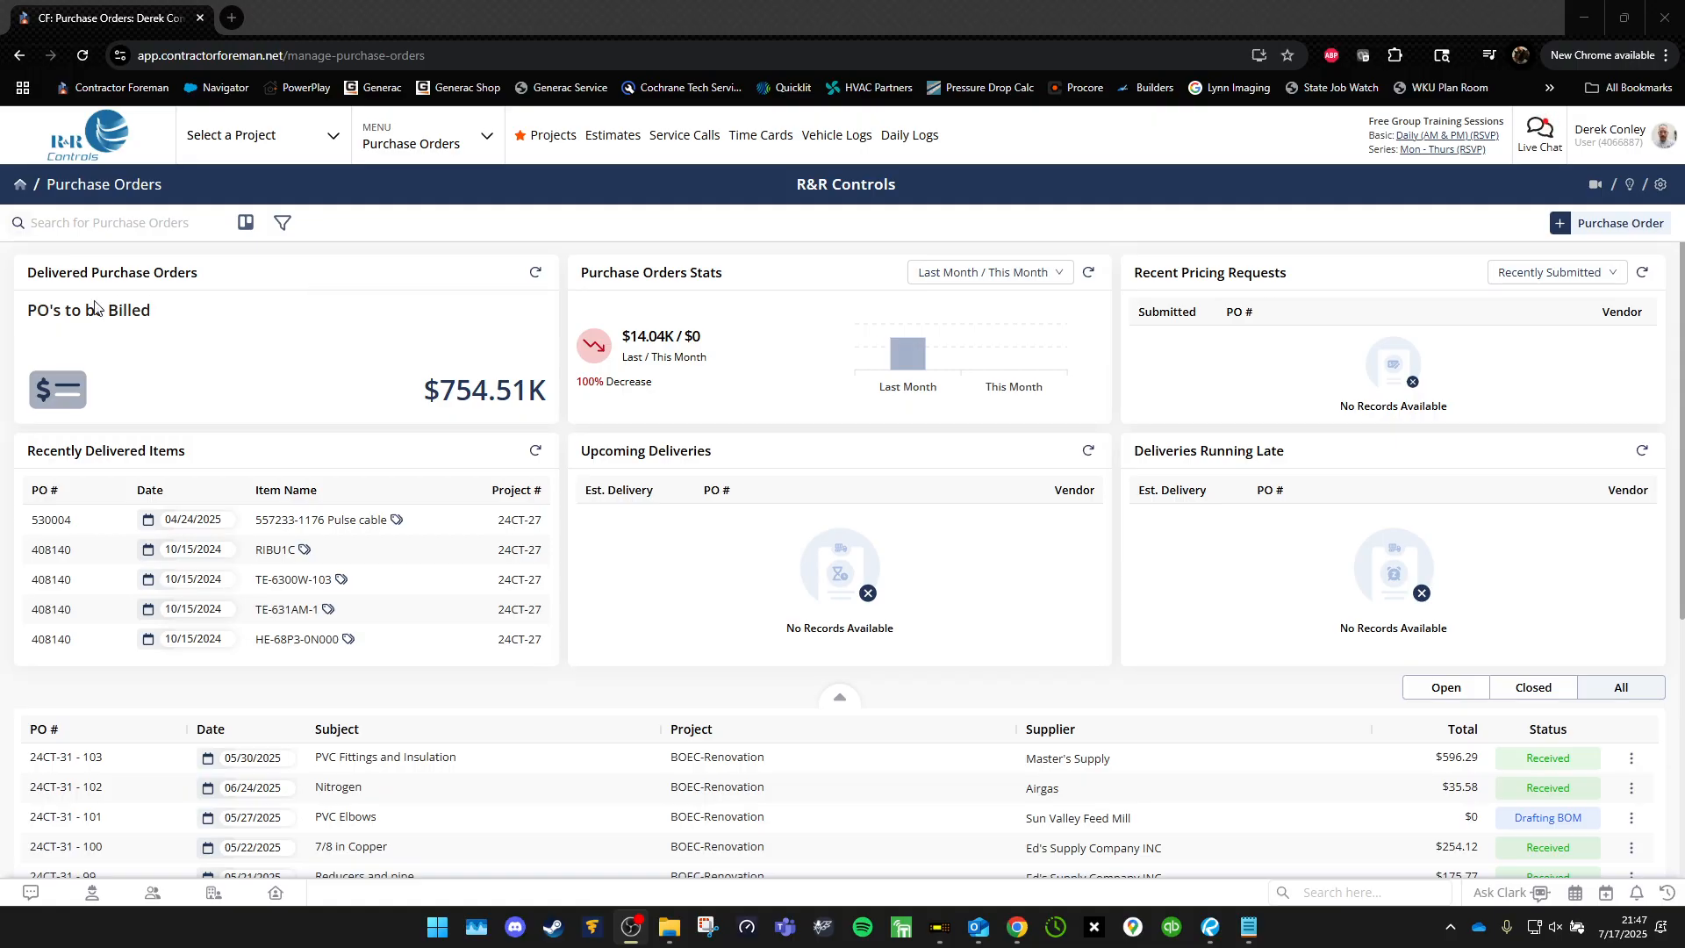
# Step: Refresh the Delivered Purchase Orders and Purchase Orders Stats widgets on the dashboard
pyautogui.click(535, 272)
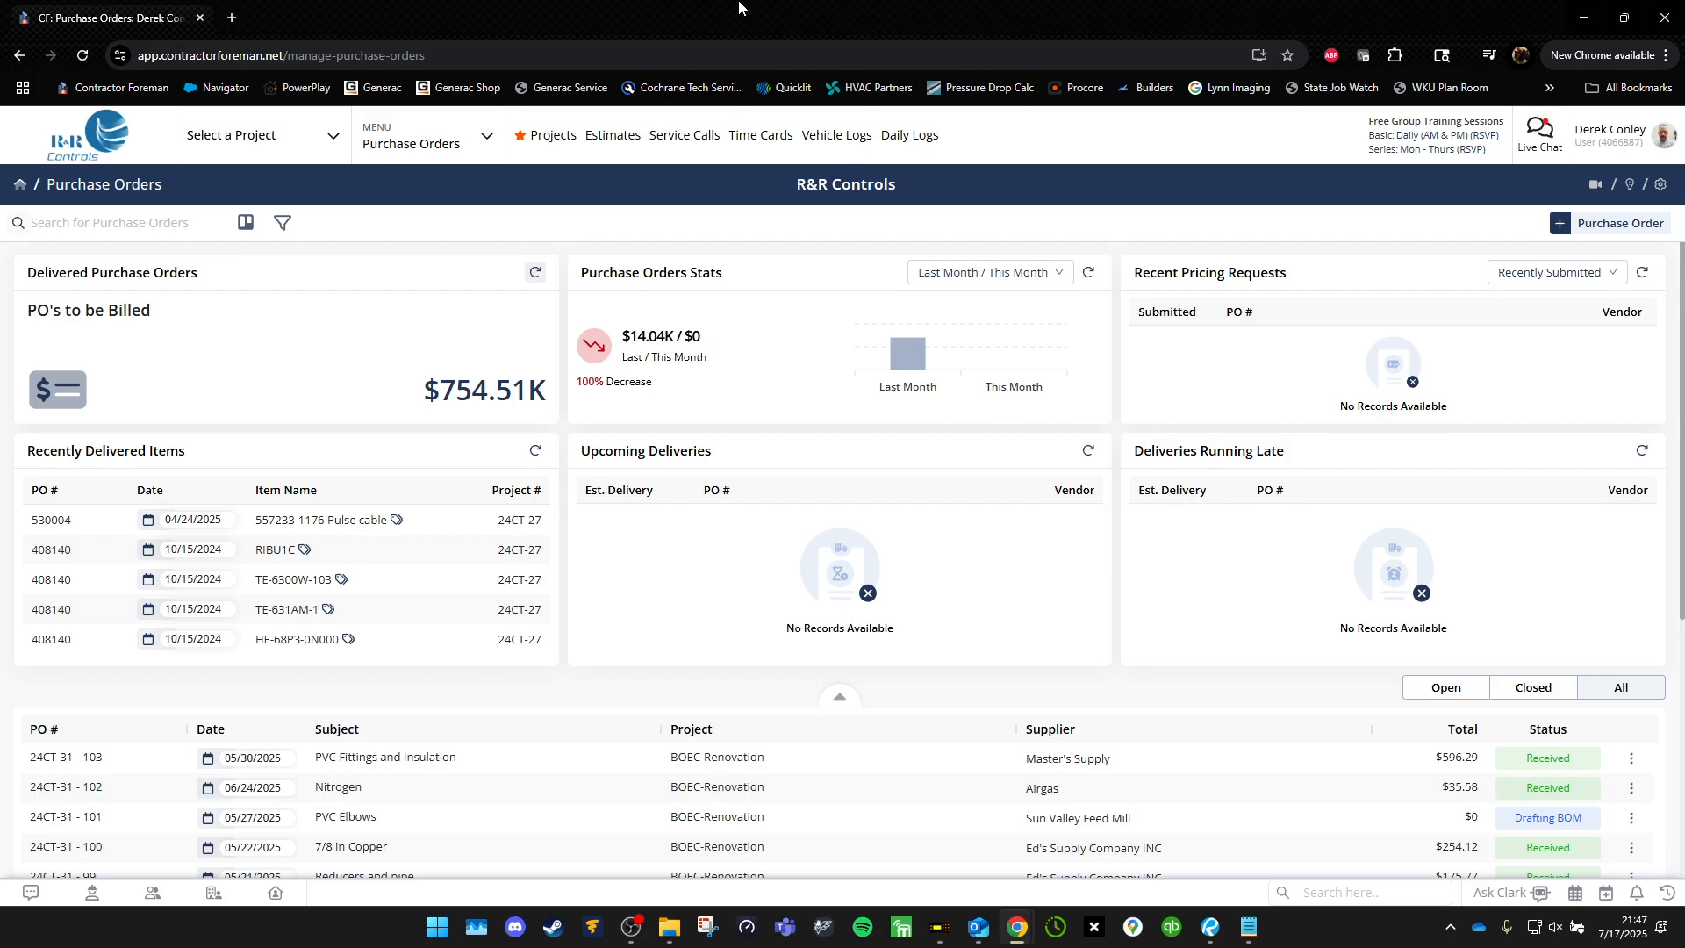
pyautogui.click(1087, 274)
pyautogui.moveTo(916, 354)
# Step: Filter Recent Pricing Requests by Awaiting Response, return the filter to Recently Submitted, and refresh the widget
pyautogui.click(1576, 284)
pyautogui.click(1573, 272)
pyautogui.click(1615, 277)
pyautogui.click(1578, 333)
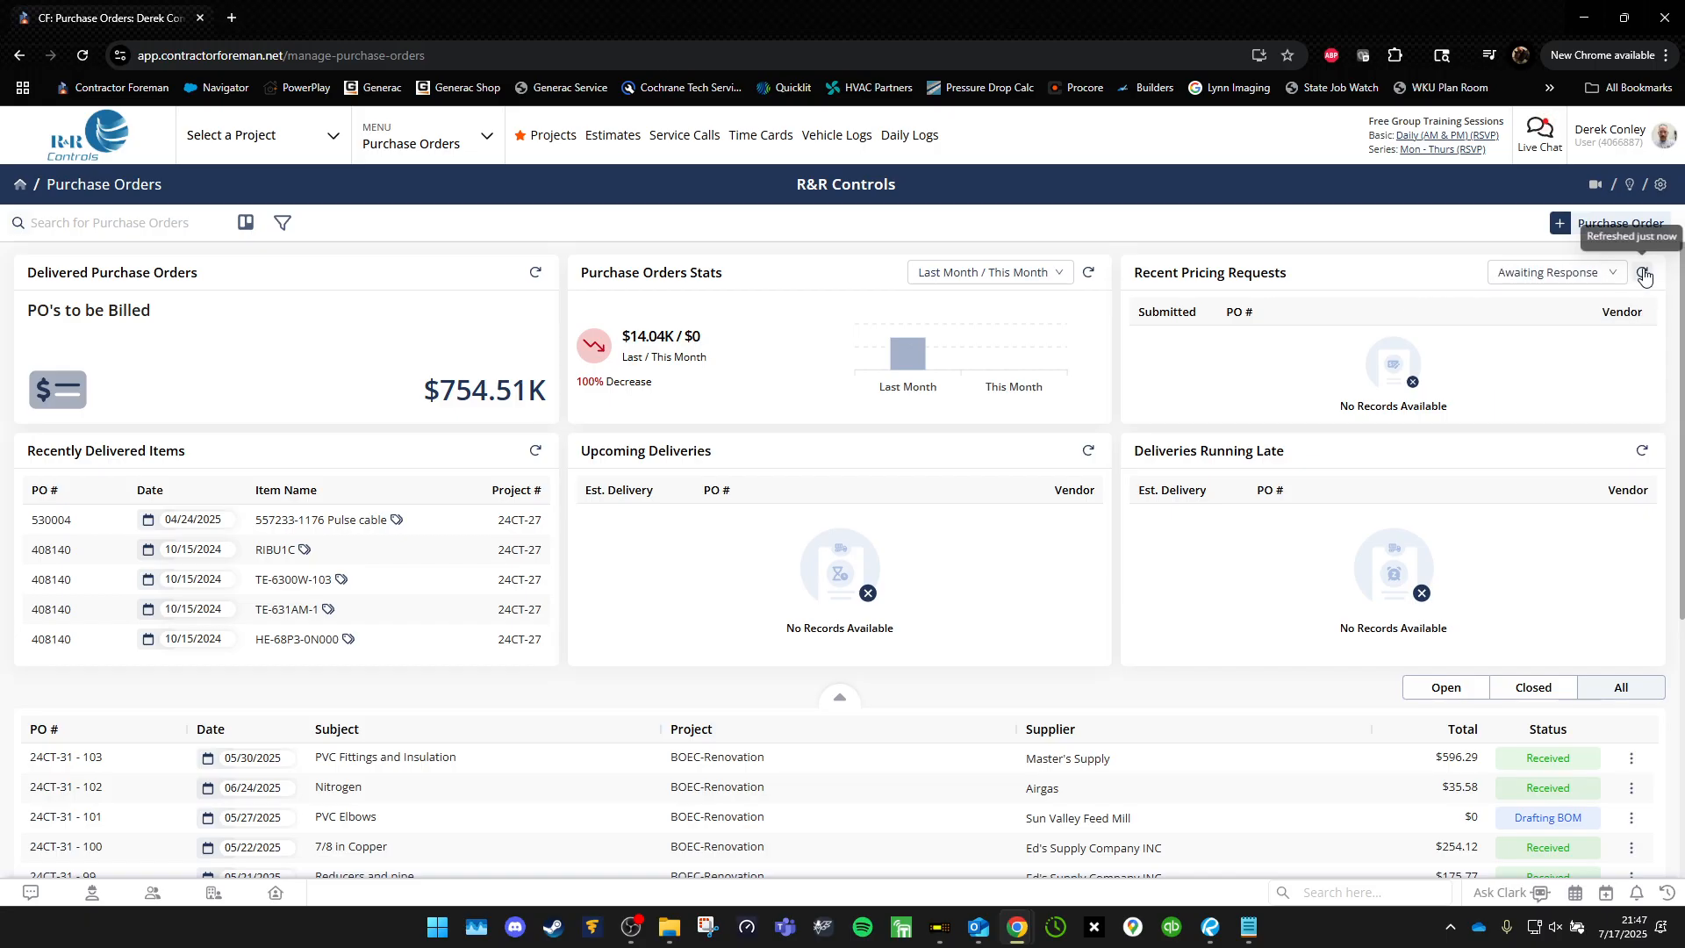
pyautogui.click(1578, 274)
pyautogui.click(1557, 303)
pyautogui.click(1642, 272)
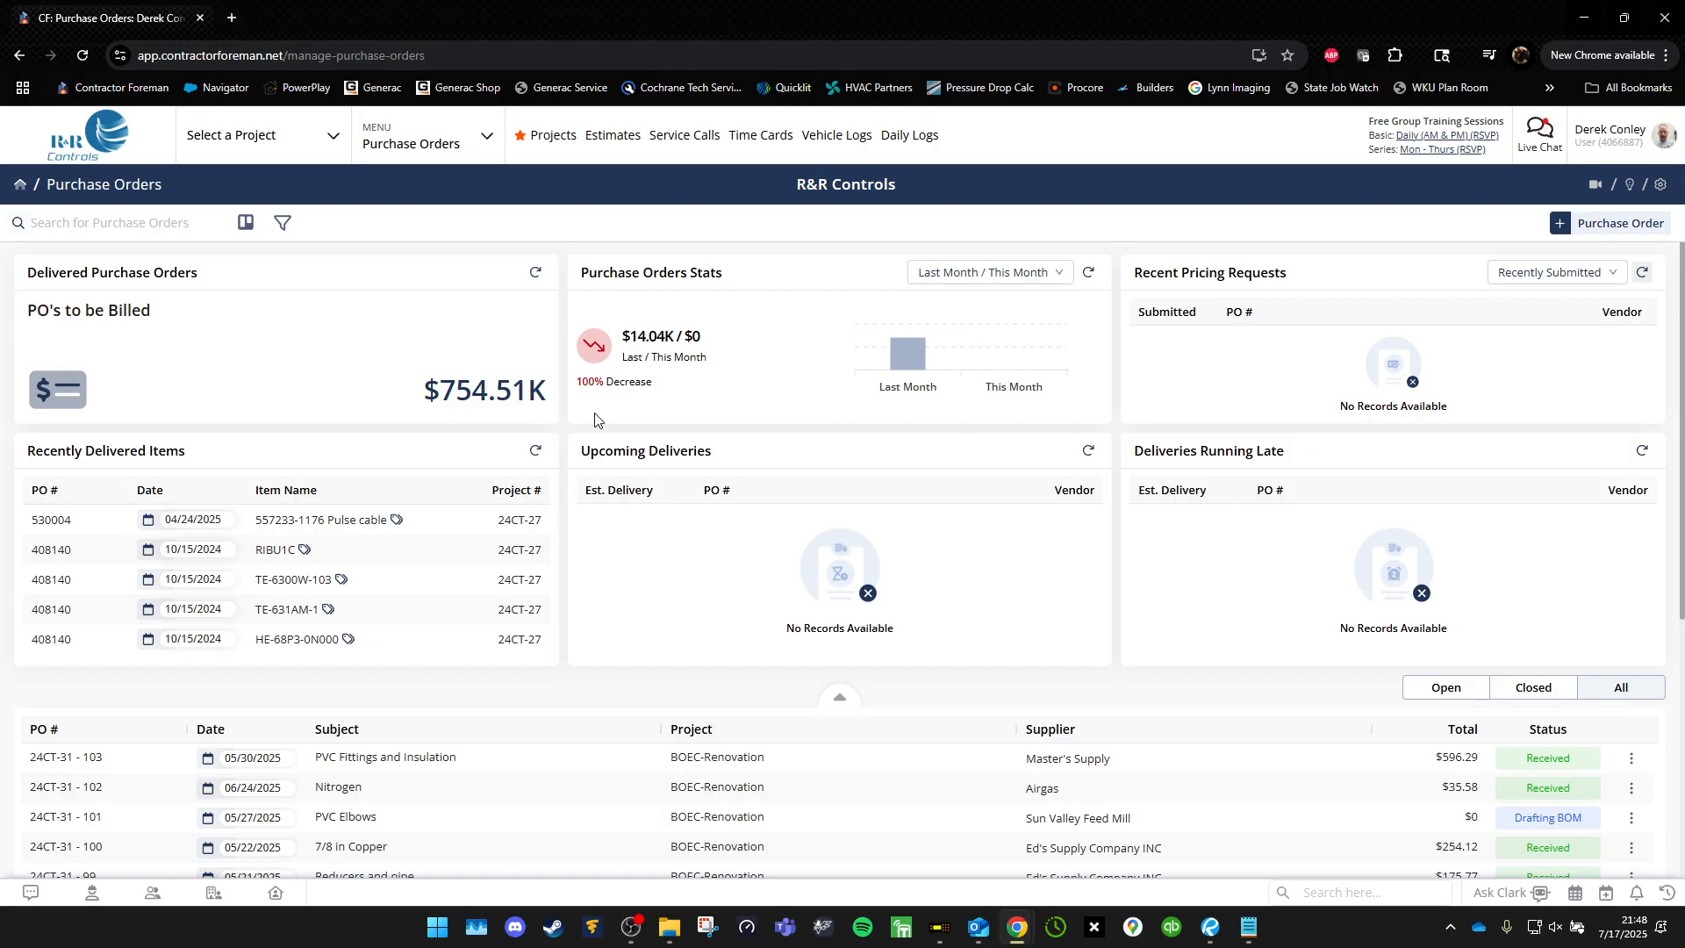
# Step: Refresh the Recently Delivered Items, Upcoming Deliveries and Deliveries Running Late widgets
pyautogui.click(536, 453)
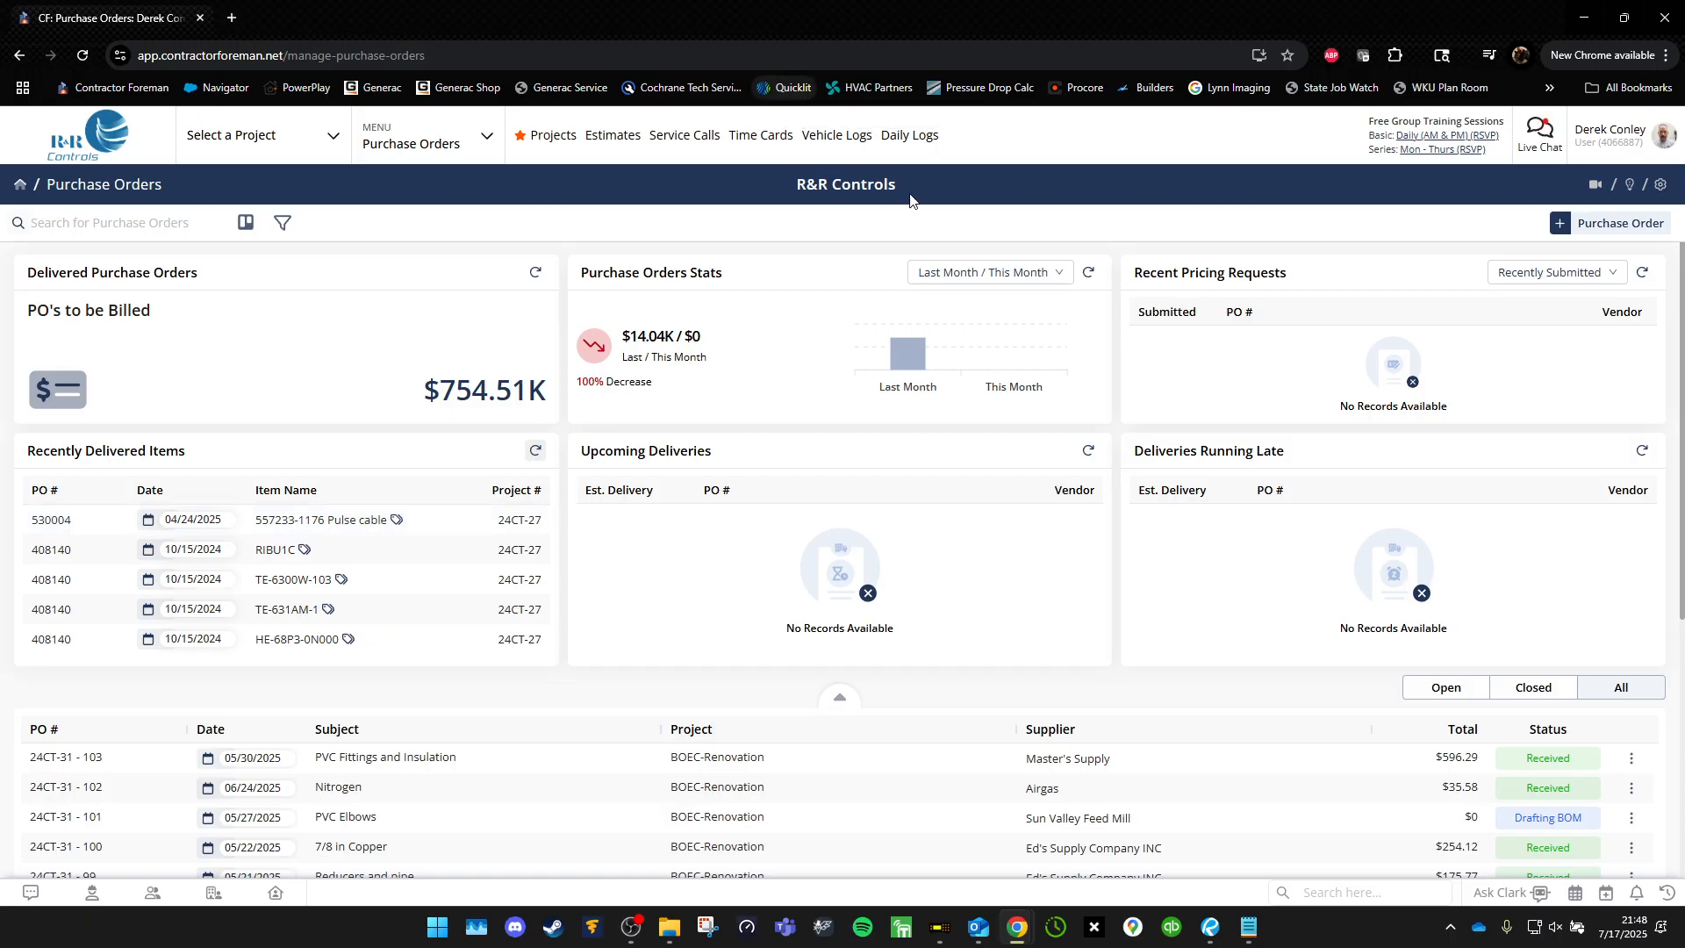
pyautogui.click(1088, 450)
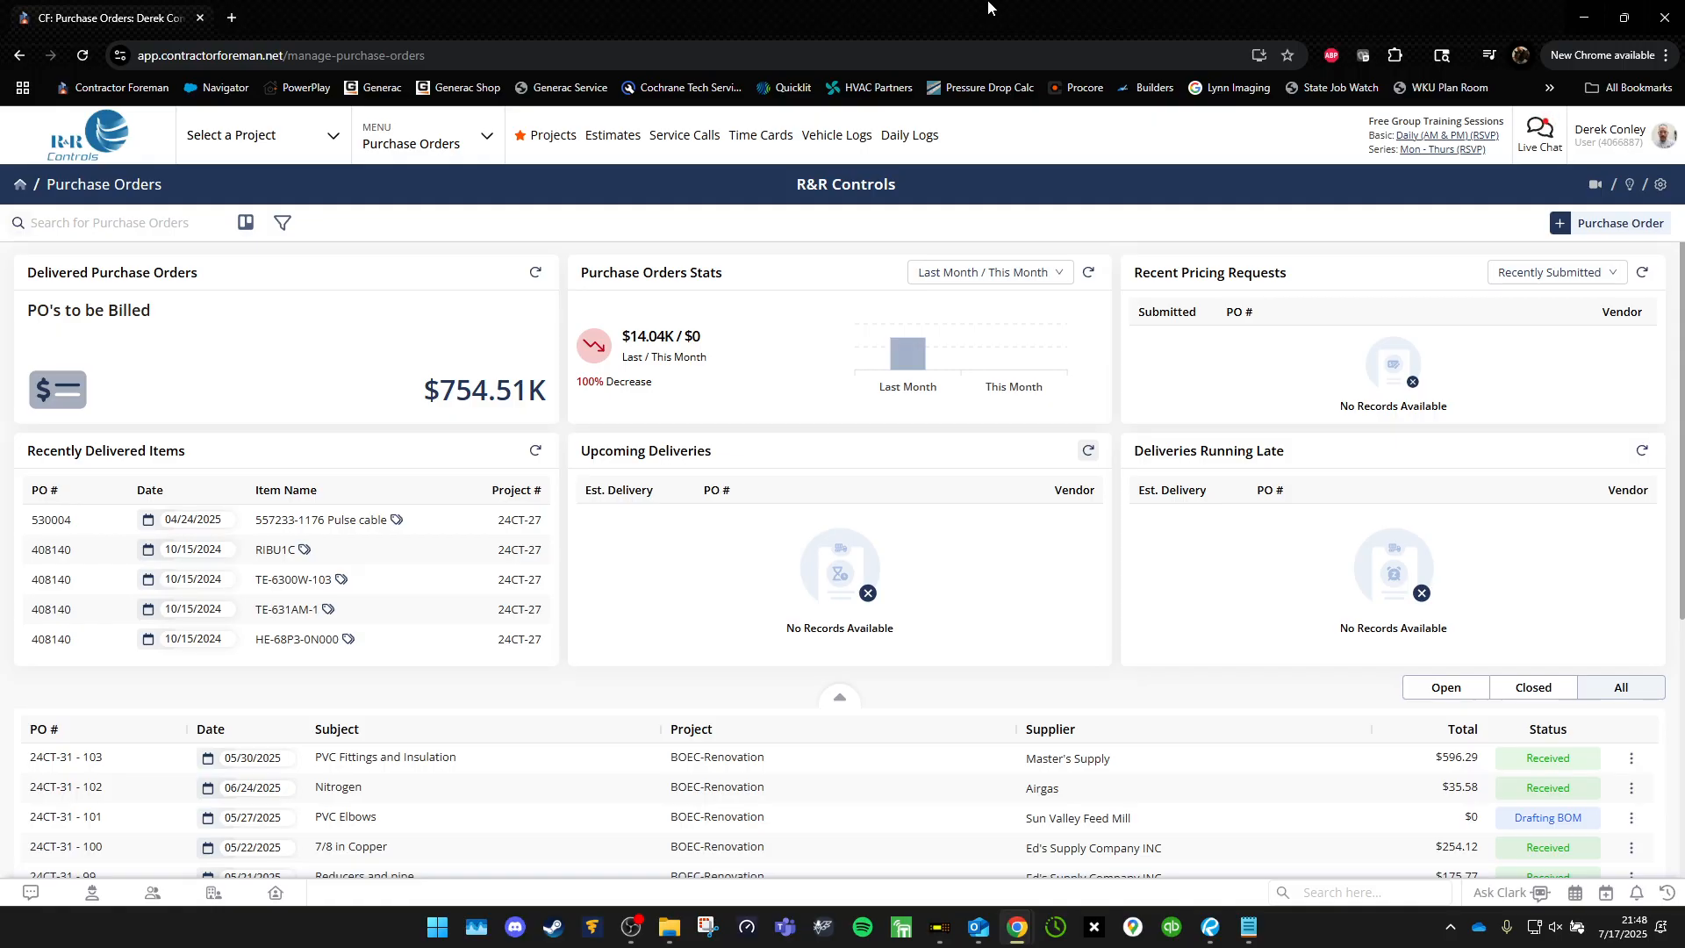
pyautogui.click(1643, 450)
# Step: Open the project 25FY - R&R Controls Office/Overhead and check which additional actions it offers
pyautogui.click(299, 122)
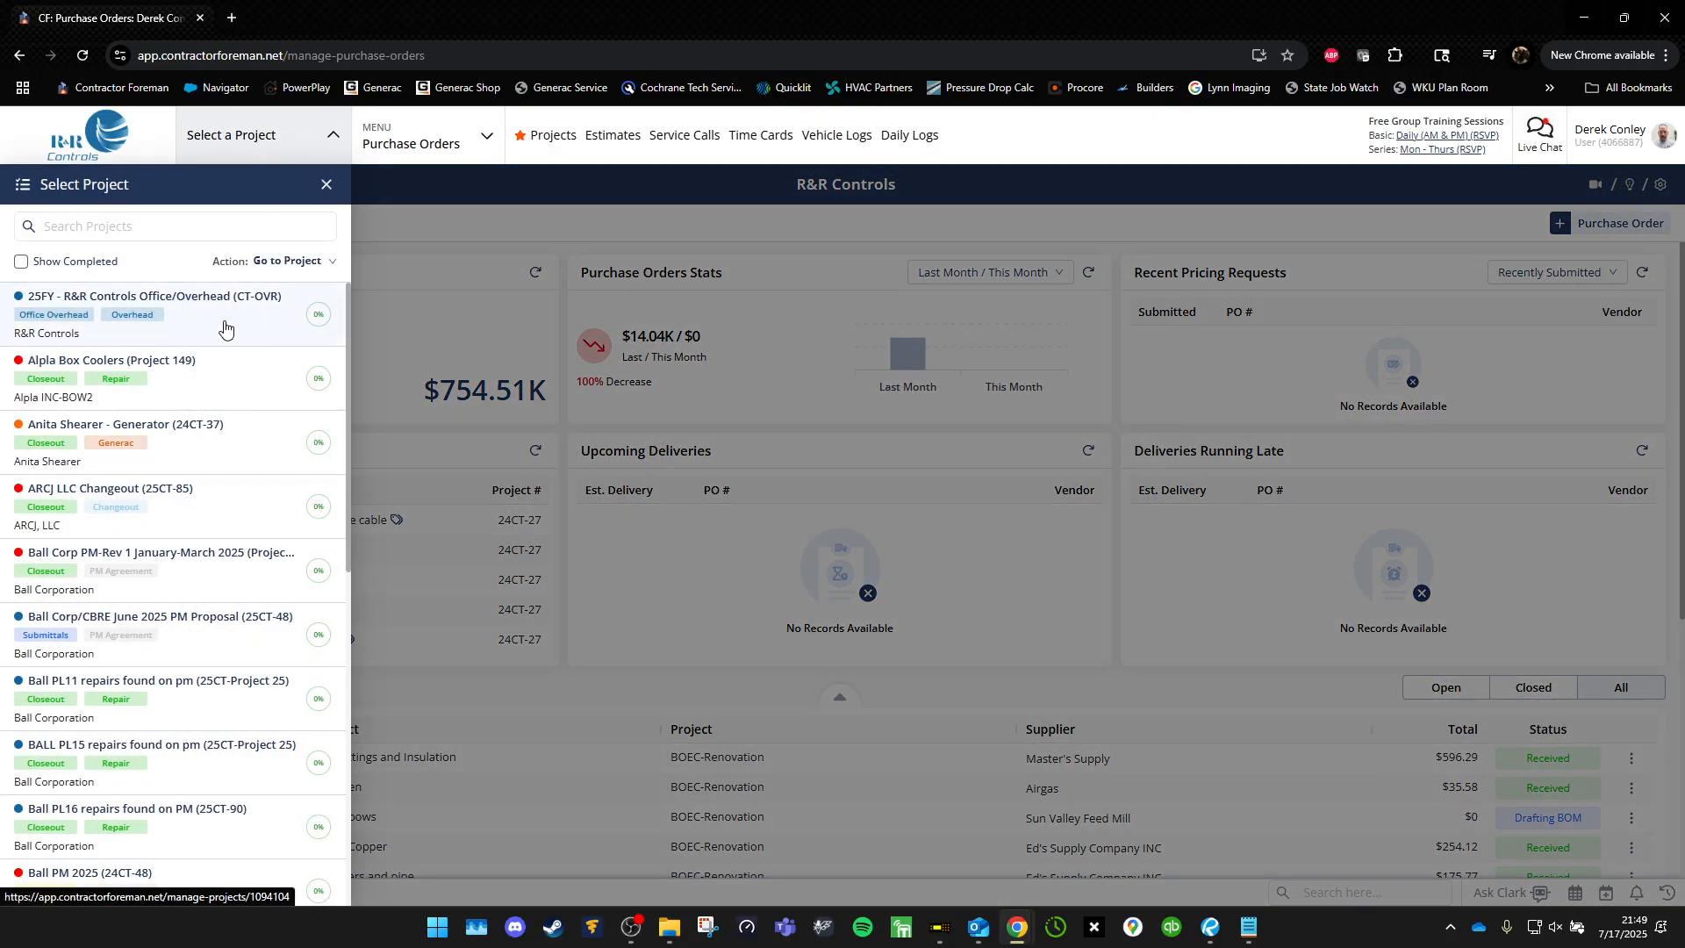
pyautogui.click(225, 328)
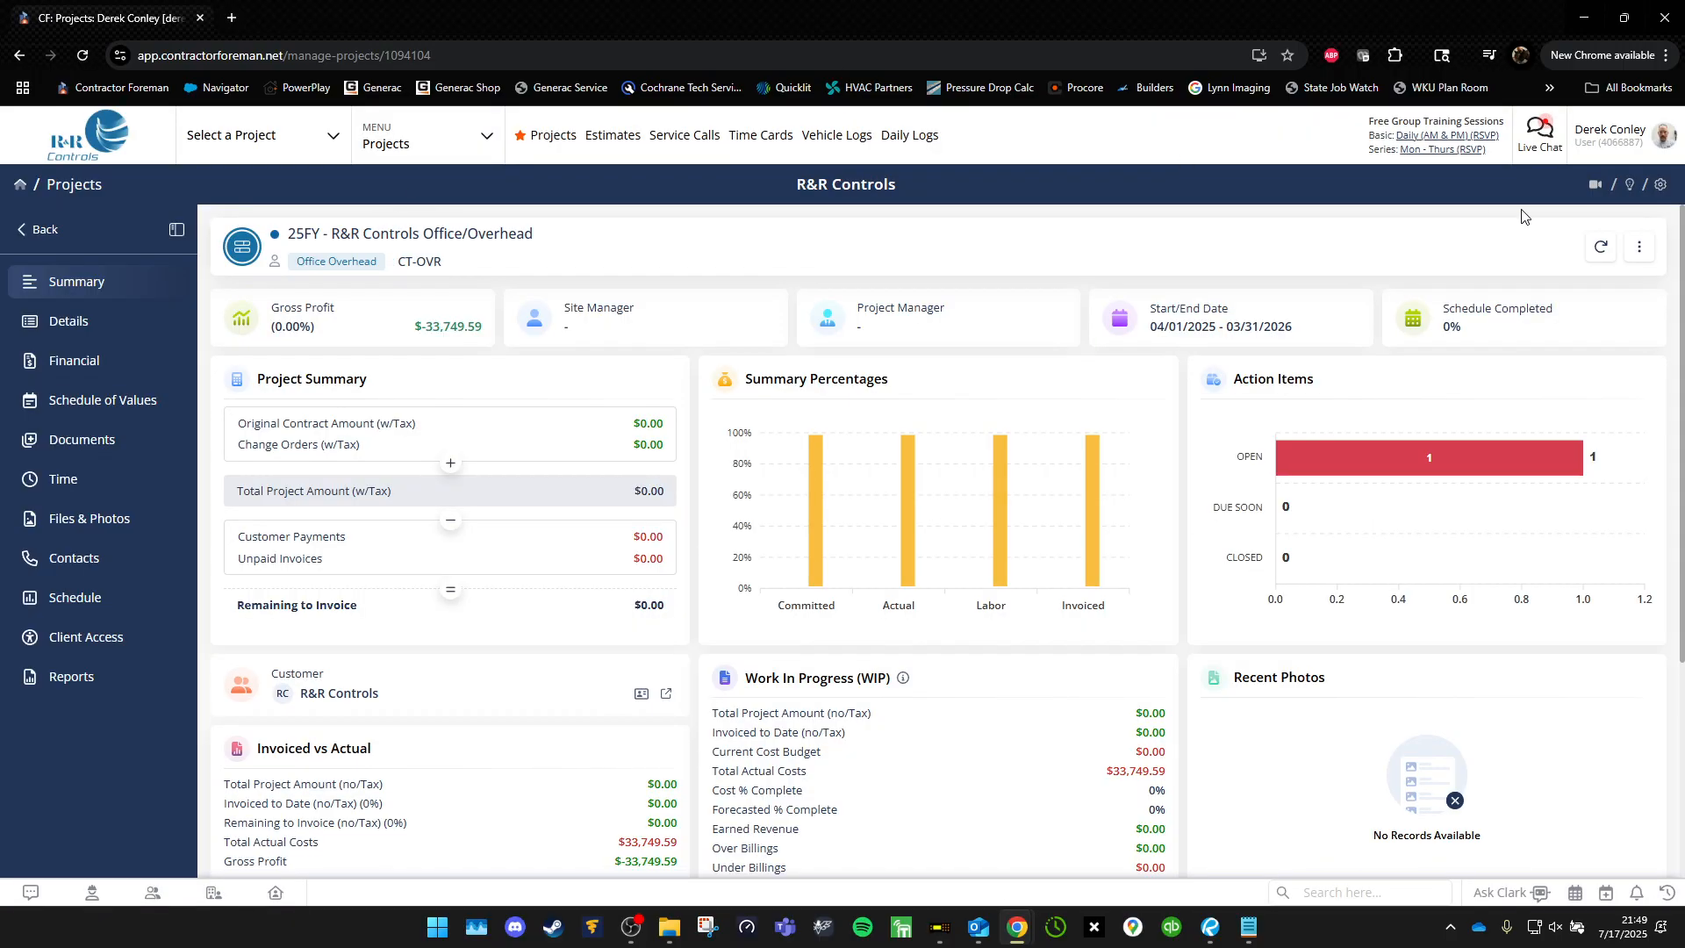
pyautogui.click(1638, 246)
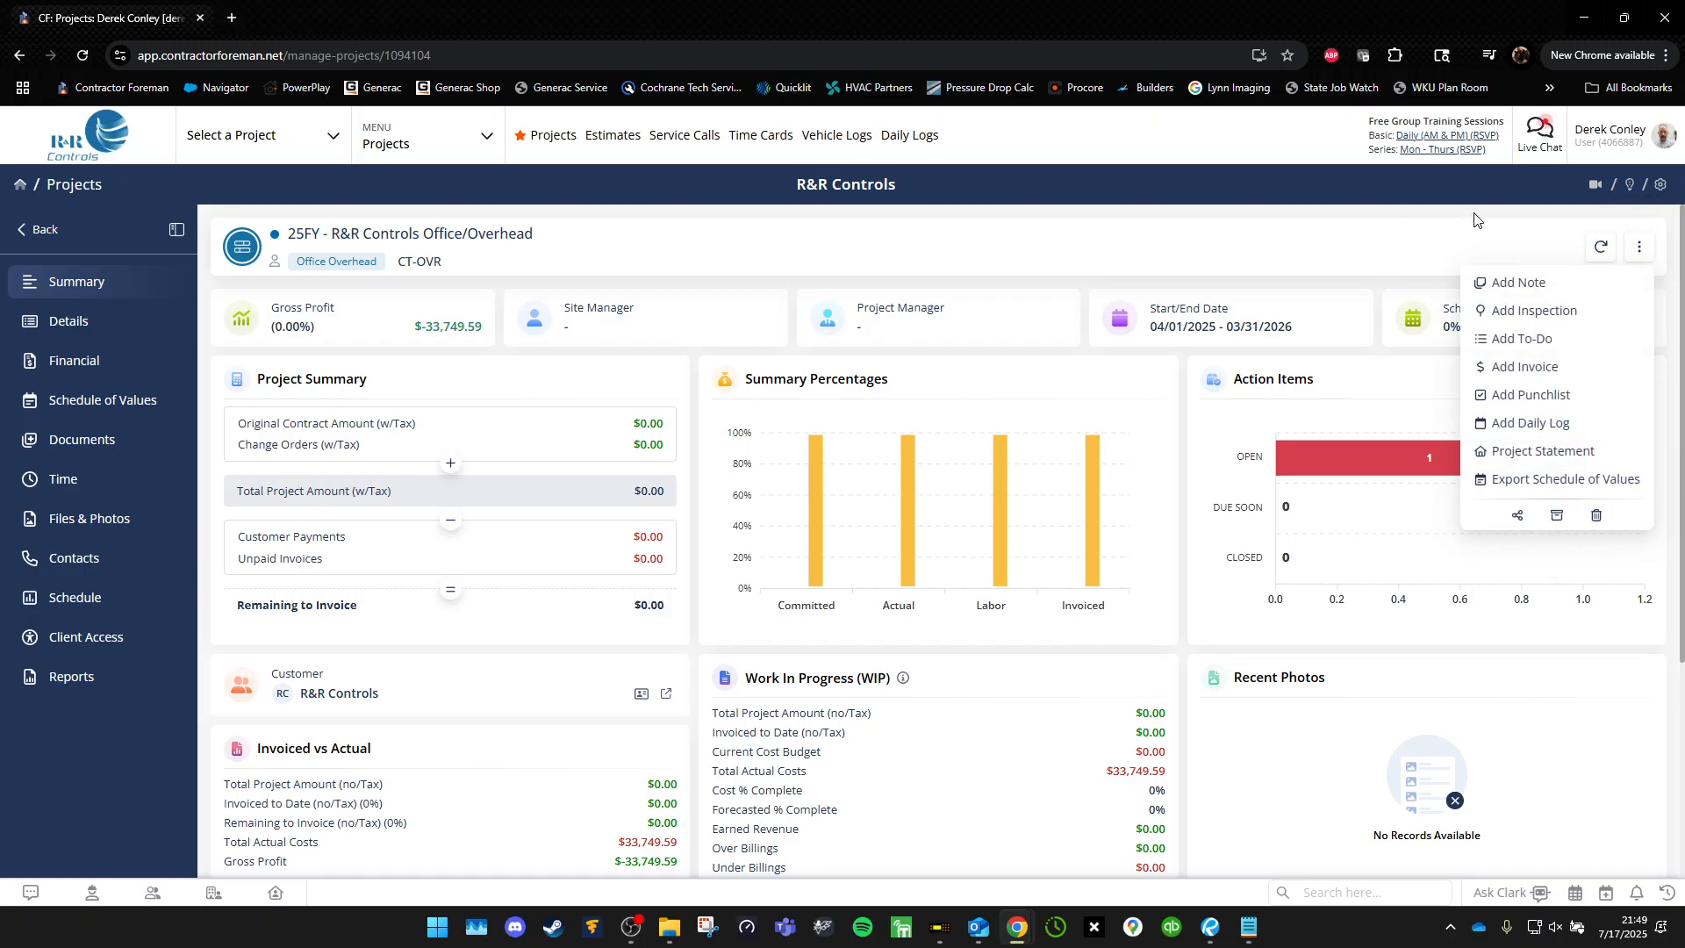
pyautogui.click(1226, 221)
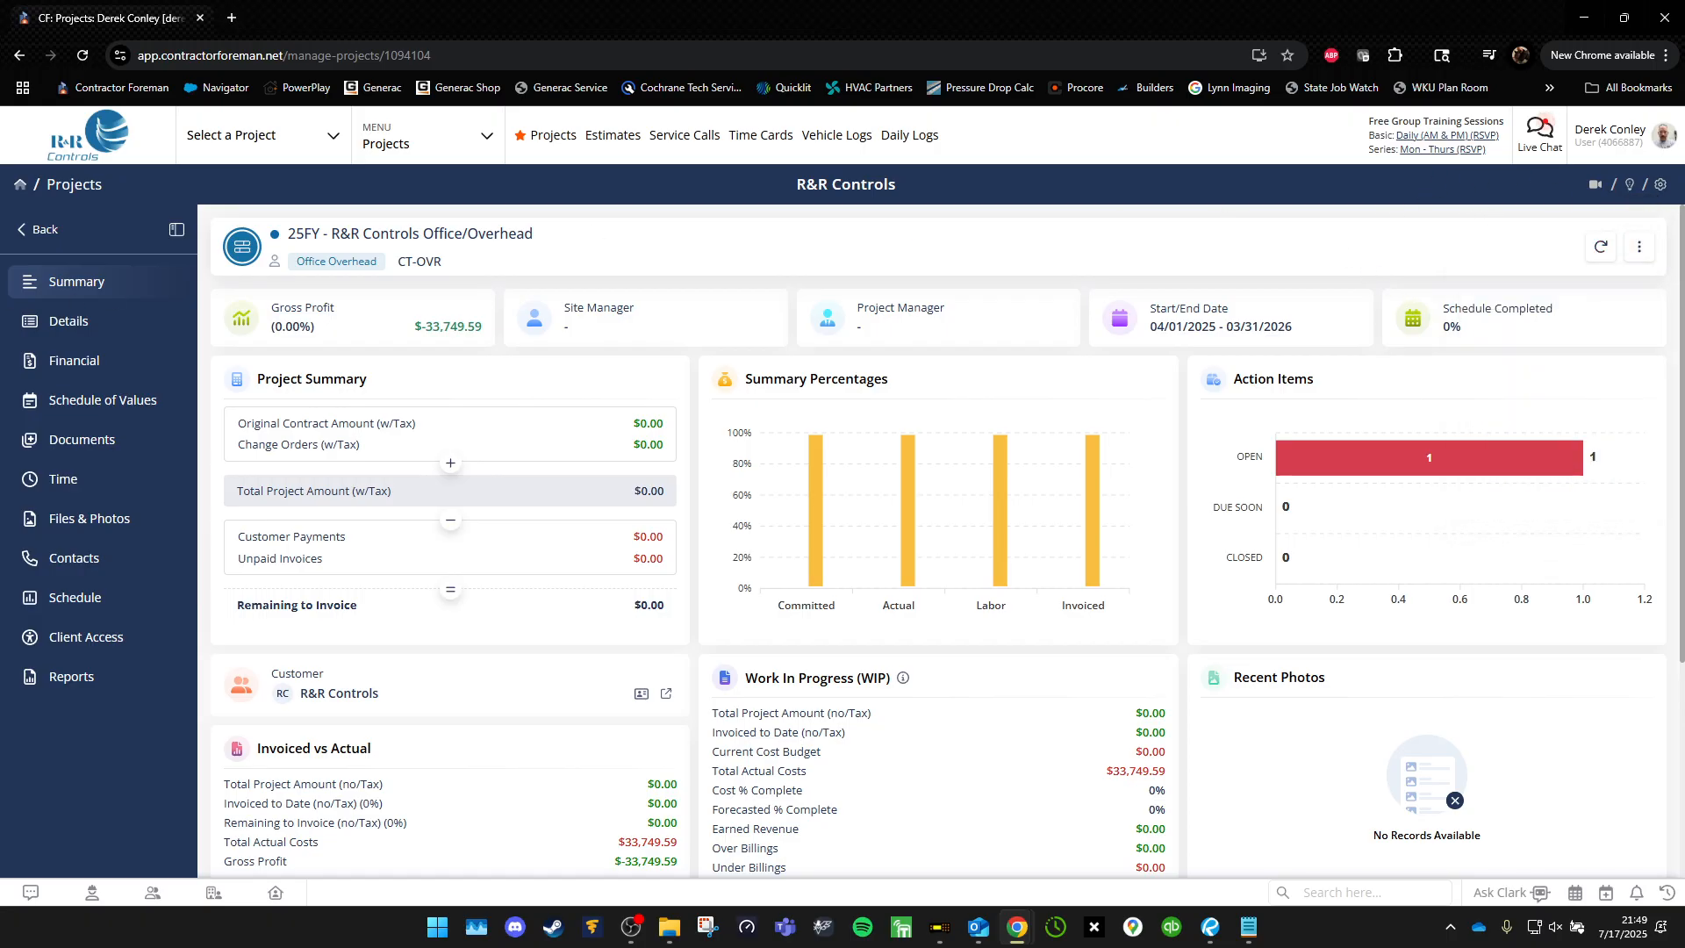
# Step: Start a new purchase order from the project's financial records
pyautogui.click(75, 362)
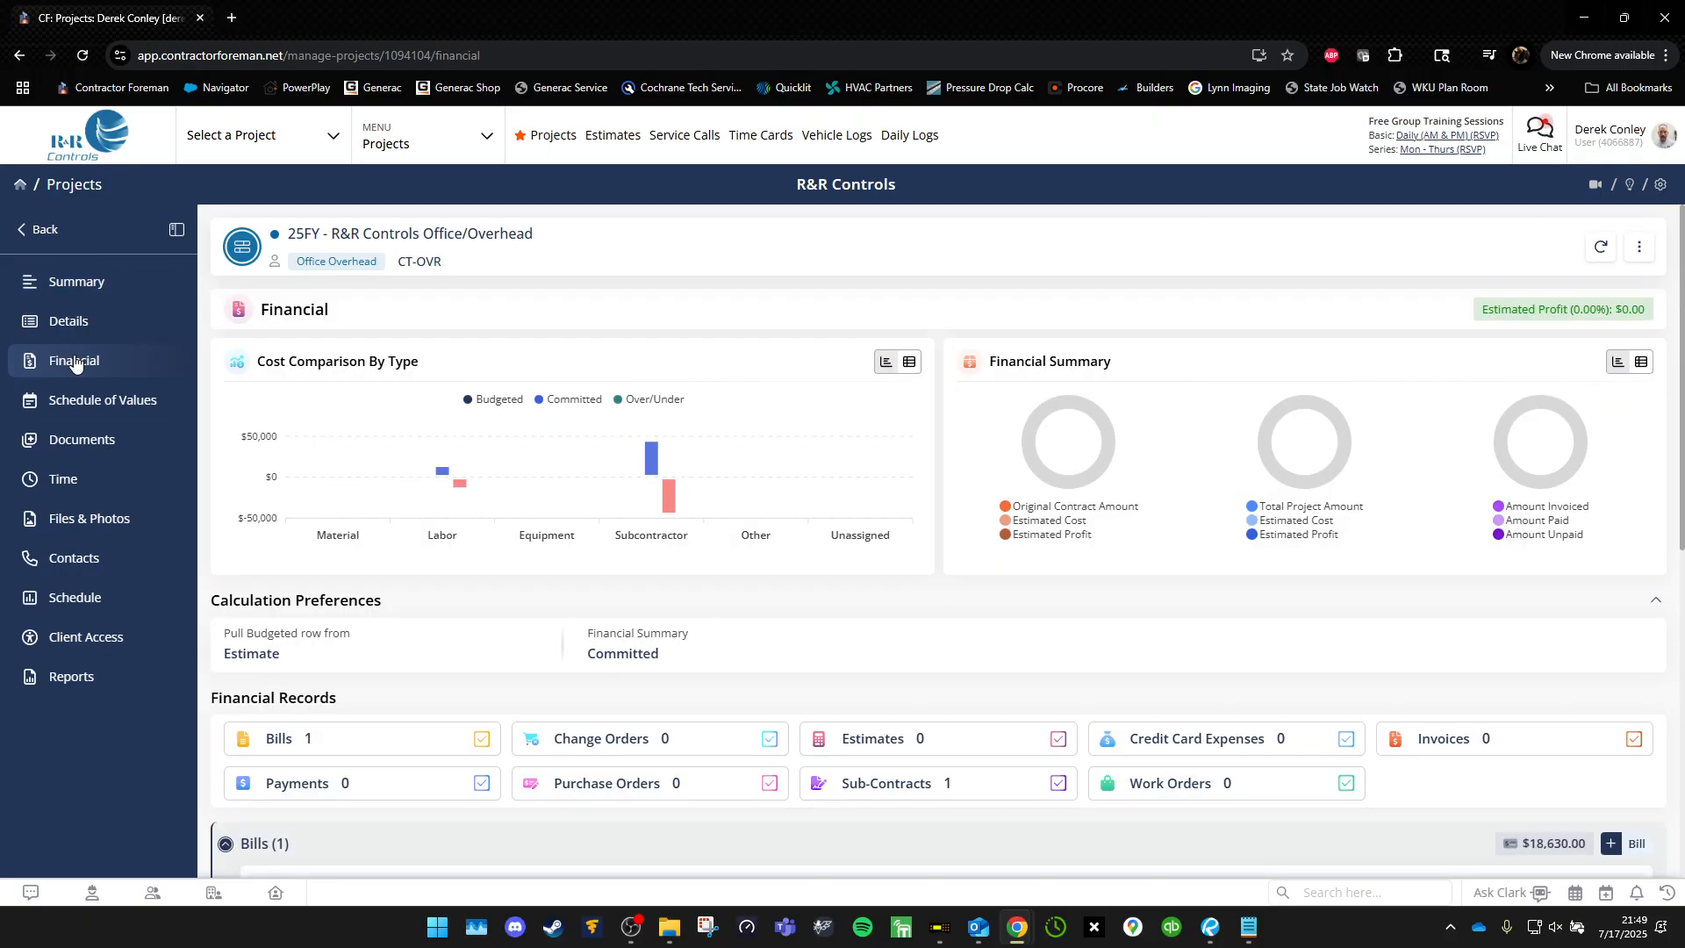
pyautogui.click(670, 799)
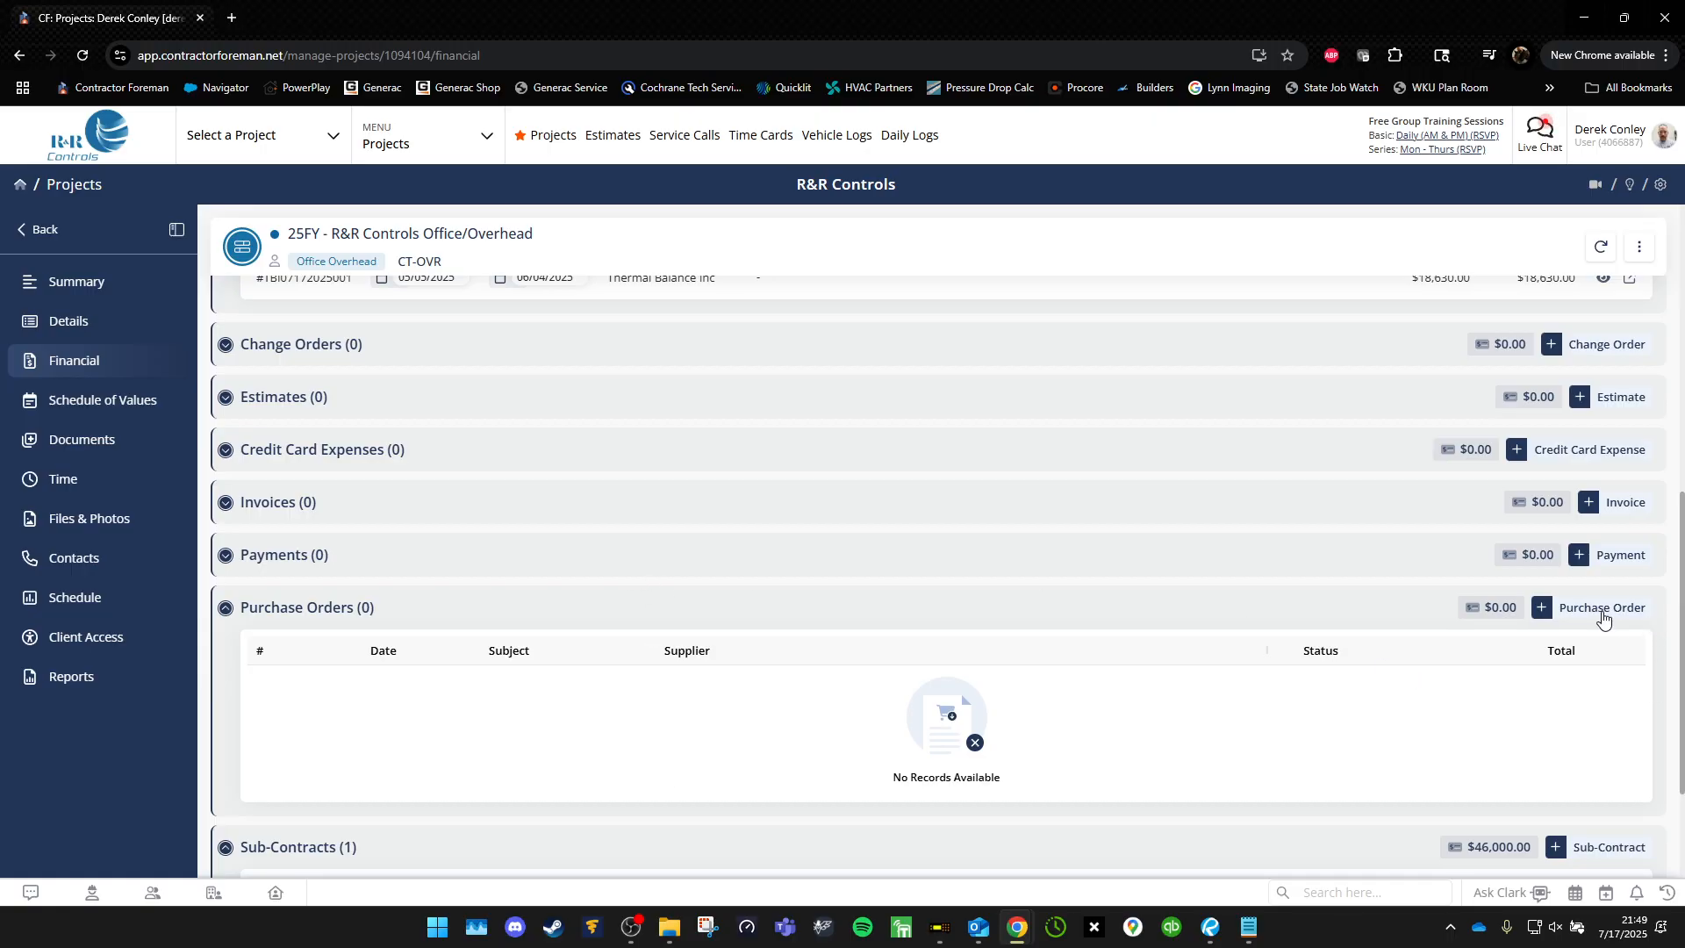
pyautogui.click(1542, 611)
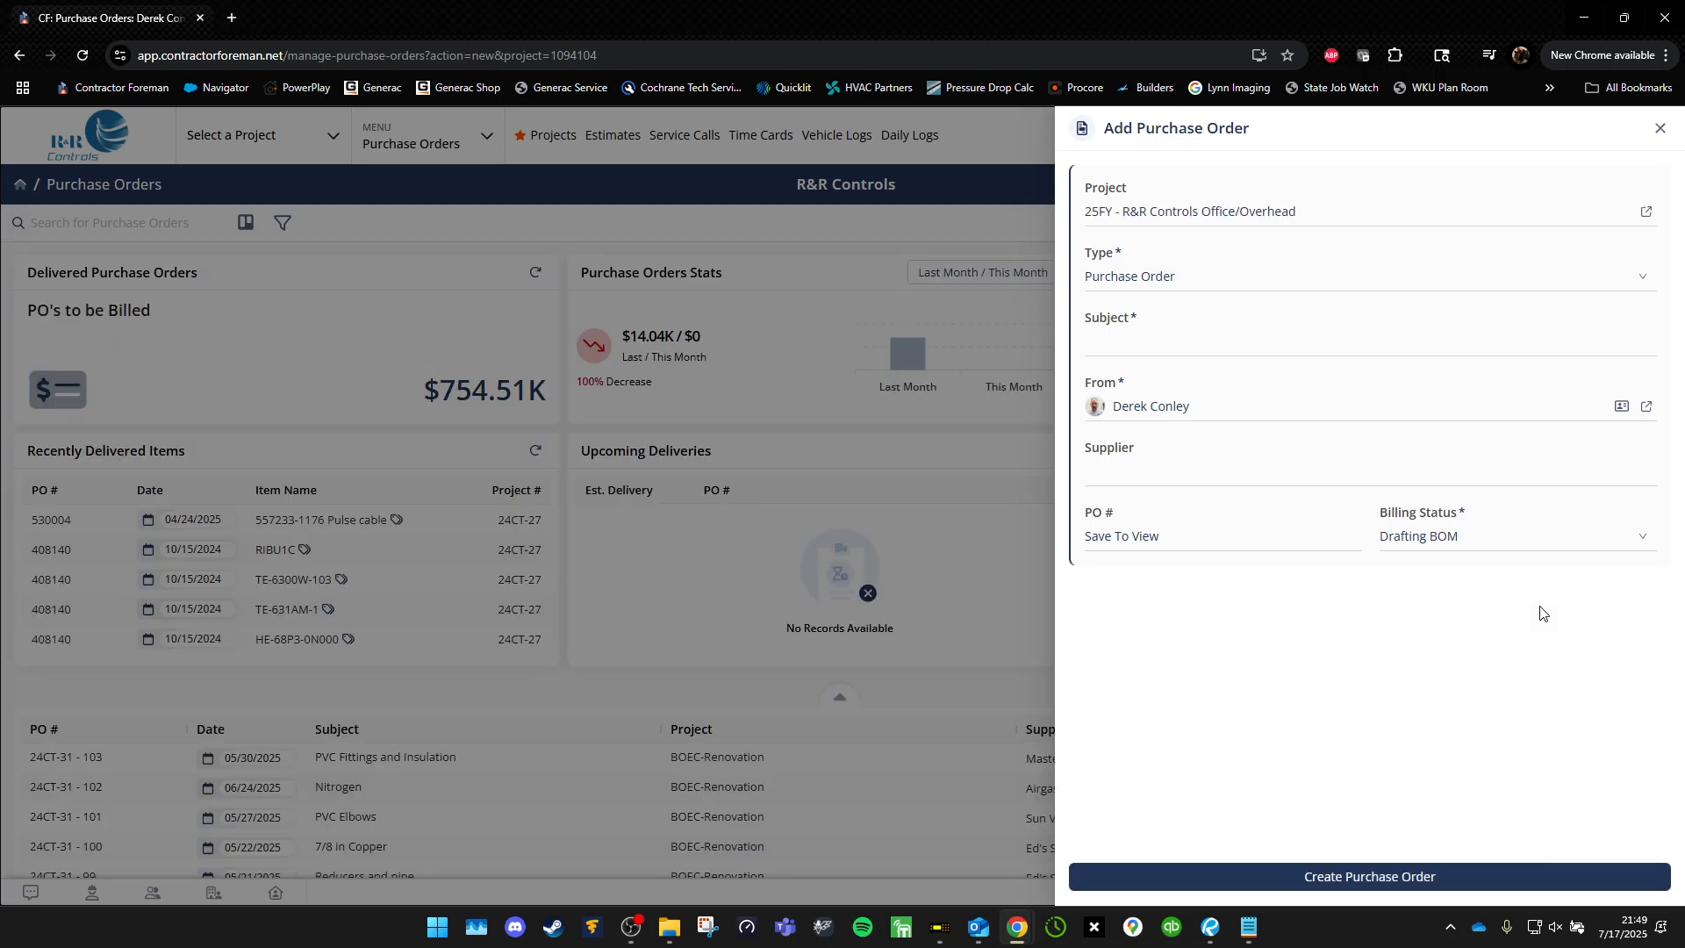
# Step: Keep the type as Purchase Order and enter "RLS Fittings" as the subject
pyautogui.click(1204, 279)
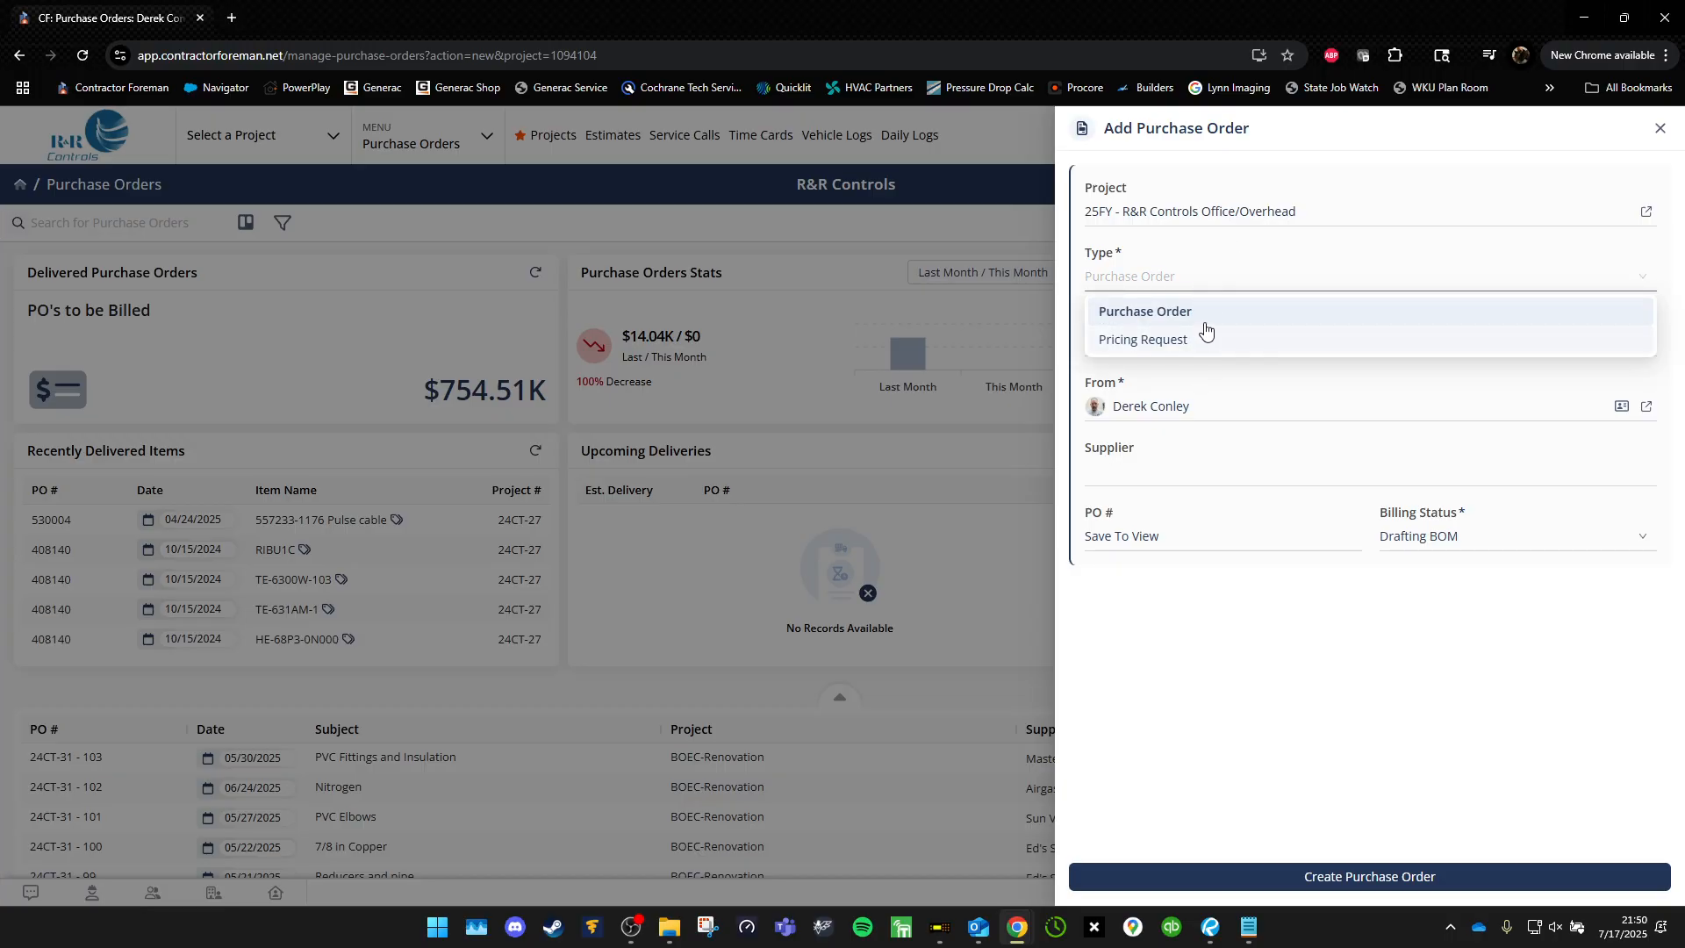
pyautogui.click(1280, 737)
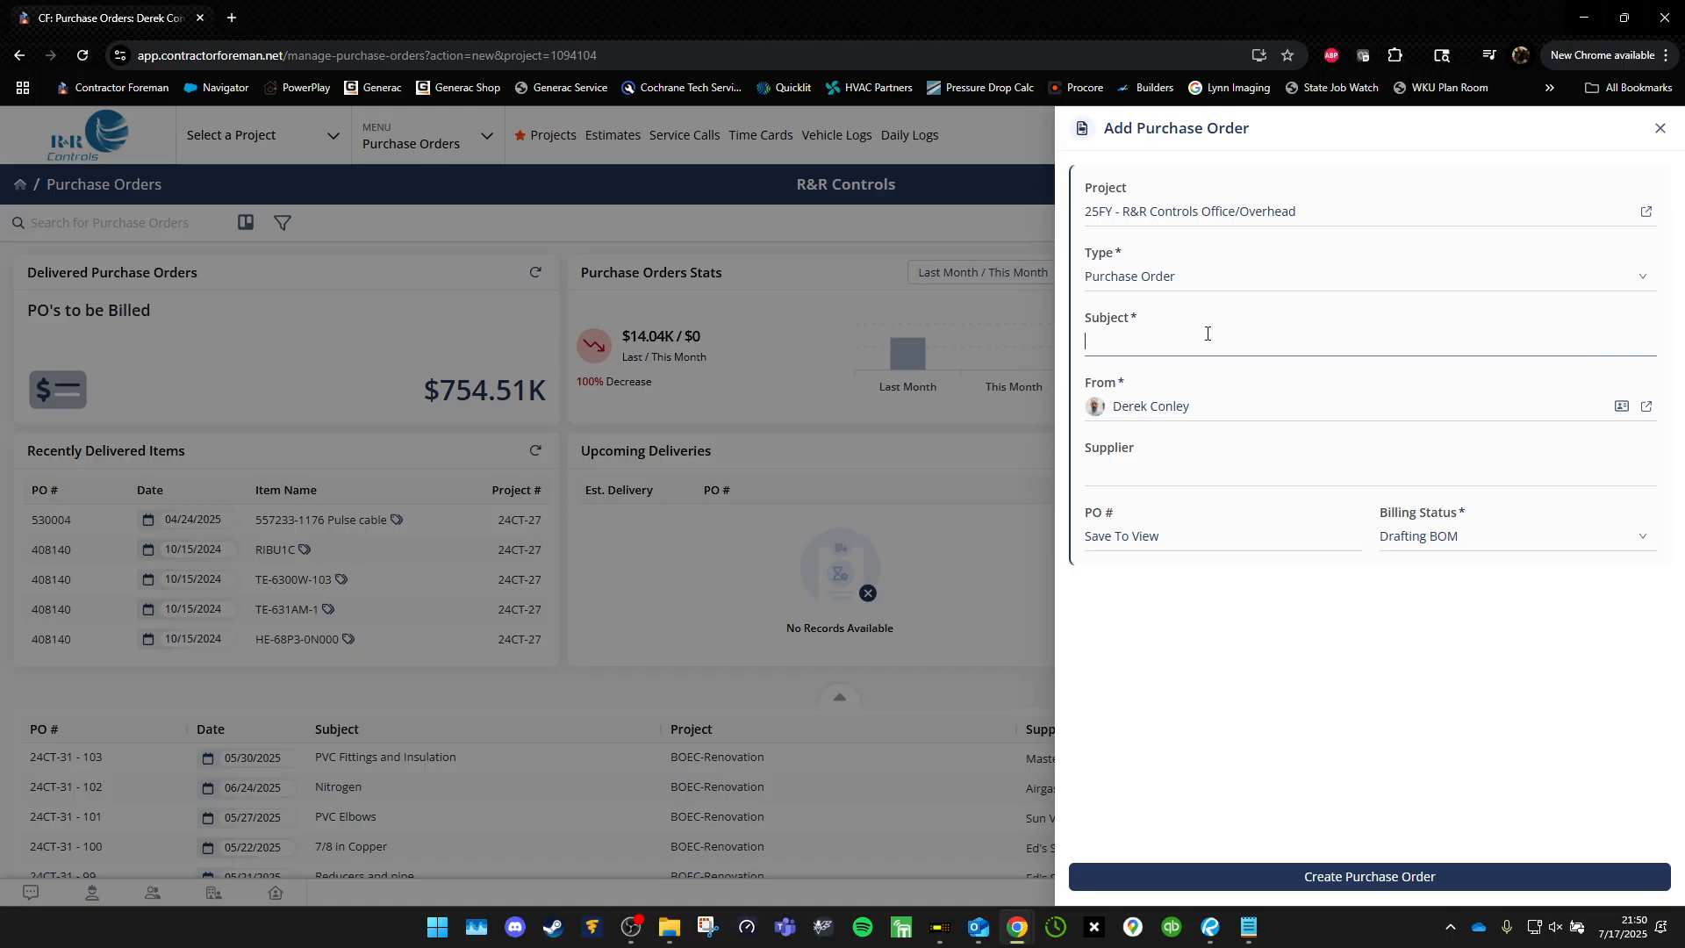
pyautogui.write('RLS Fittings')
# Step: Choose Ed's Supply Company INC from the vendors as the purchase order's supplier
pyautogui.click(1200, 477)
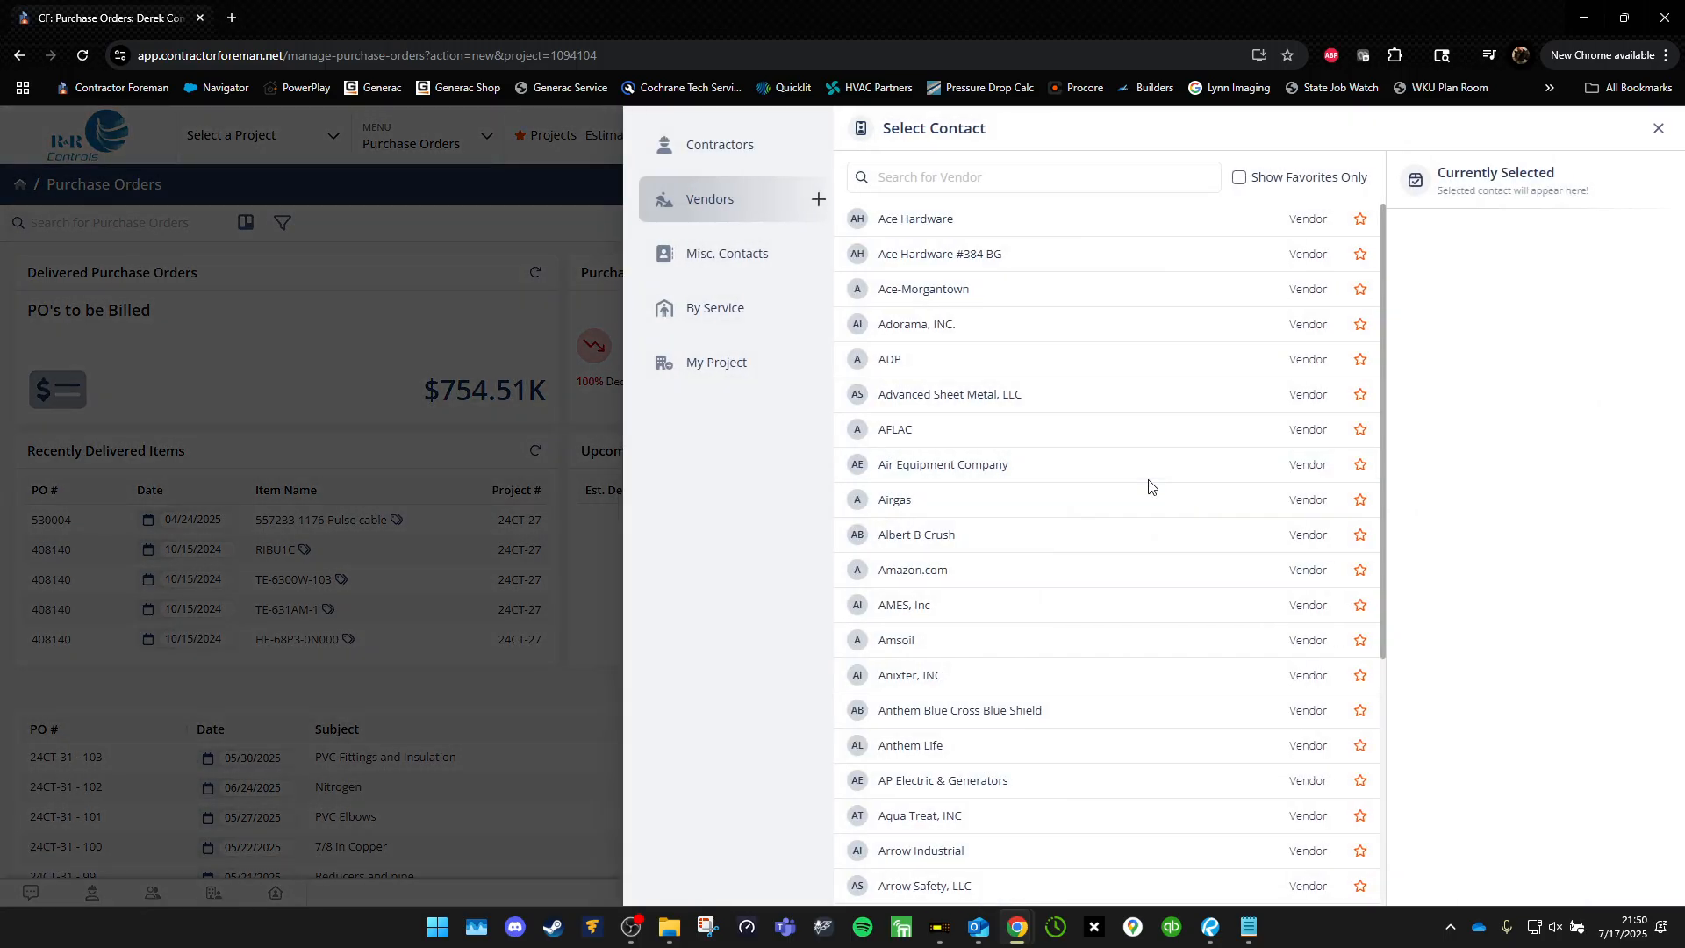
pyautogui.scroll(-12, 1150, 491)
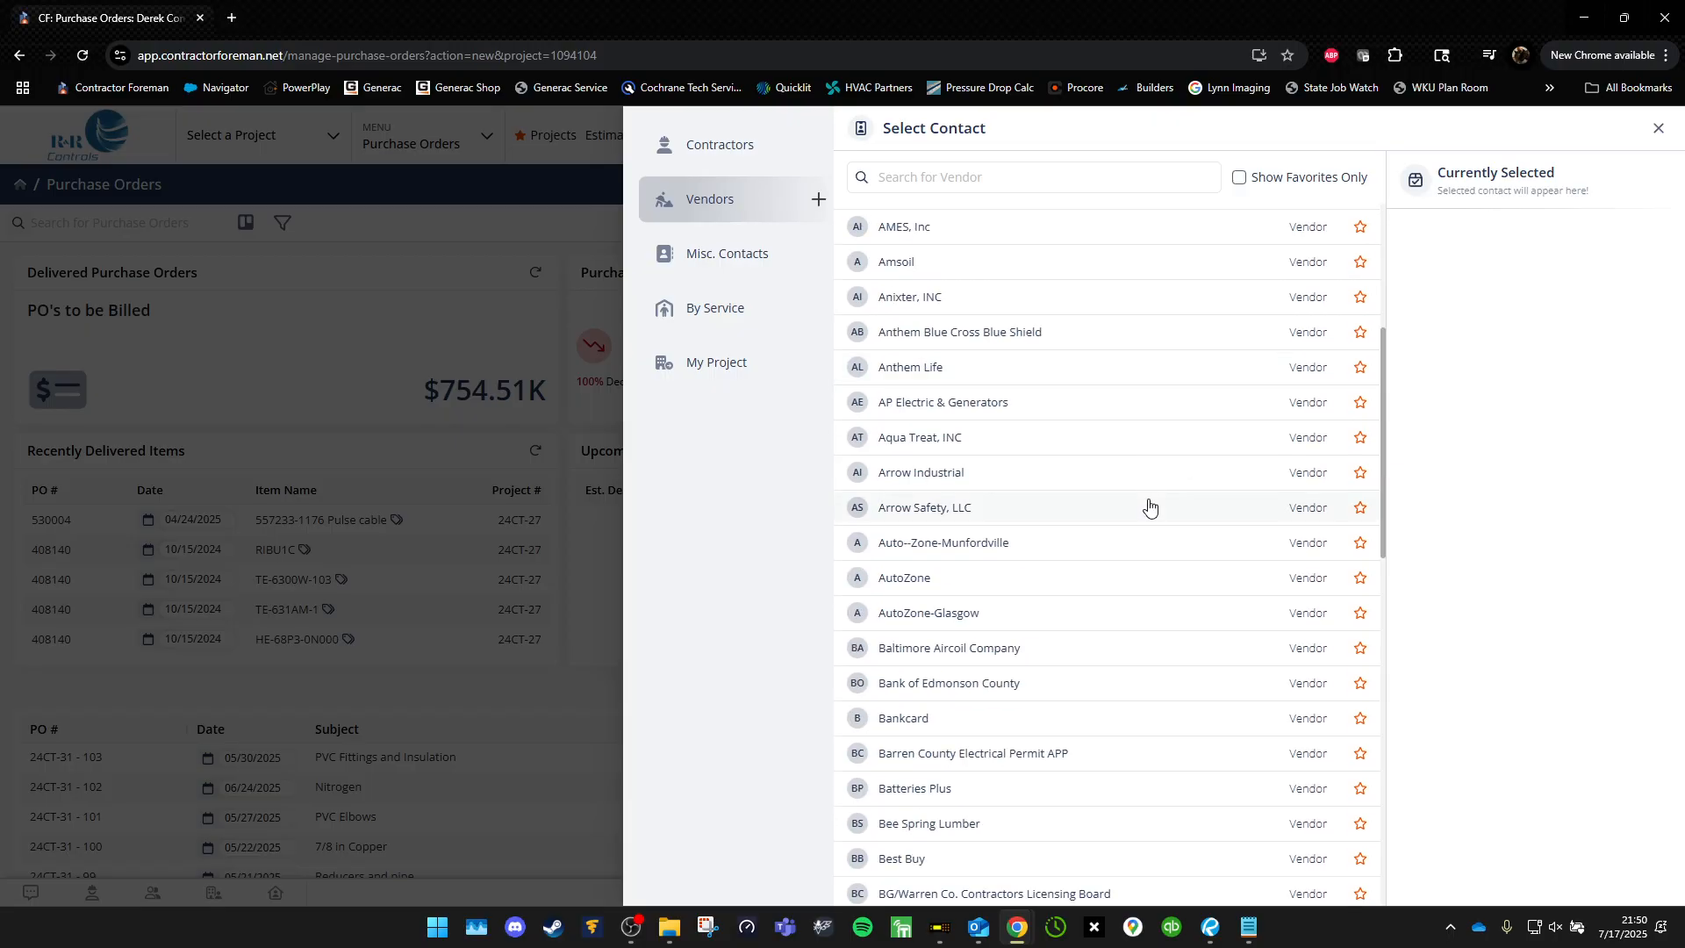
pyautogui.scroll(-15, 1150, 537)
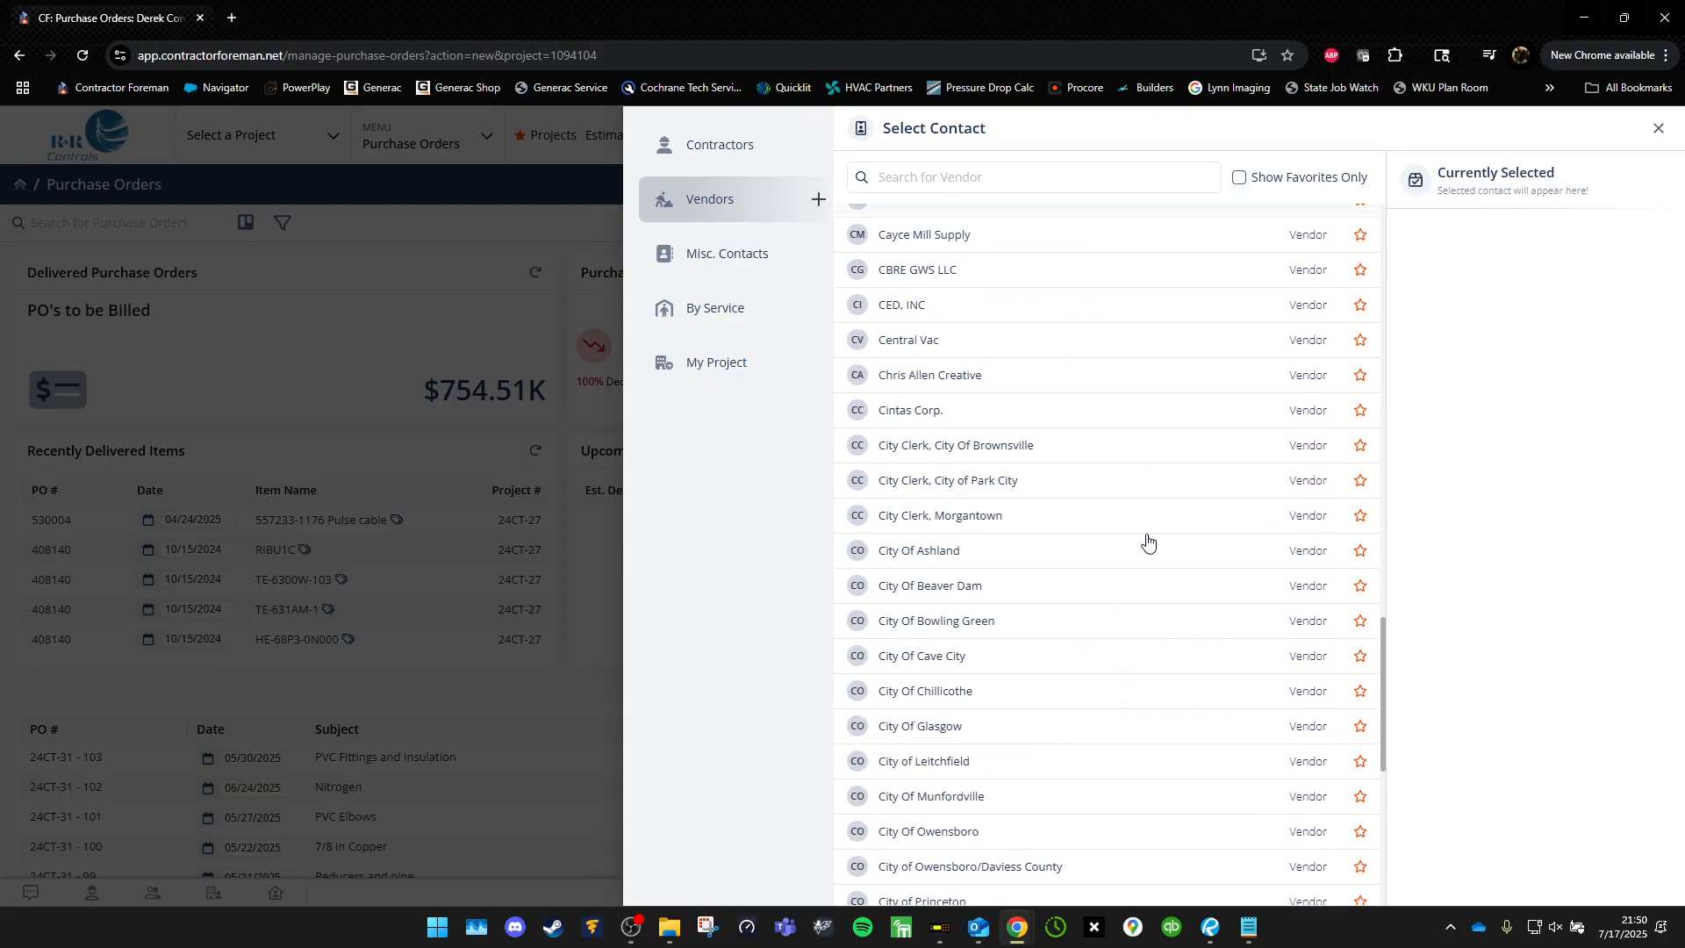
pyautogui.scroll(-6, 1147, 541)
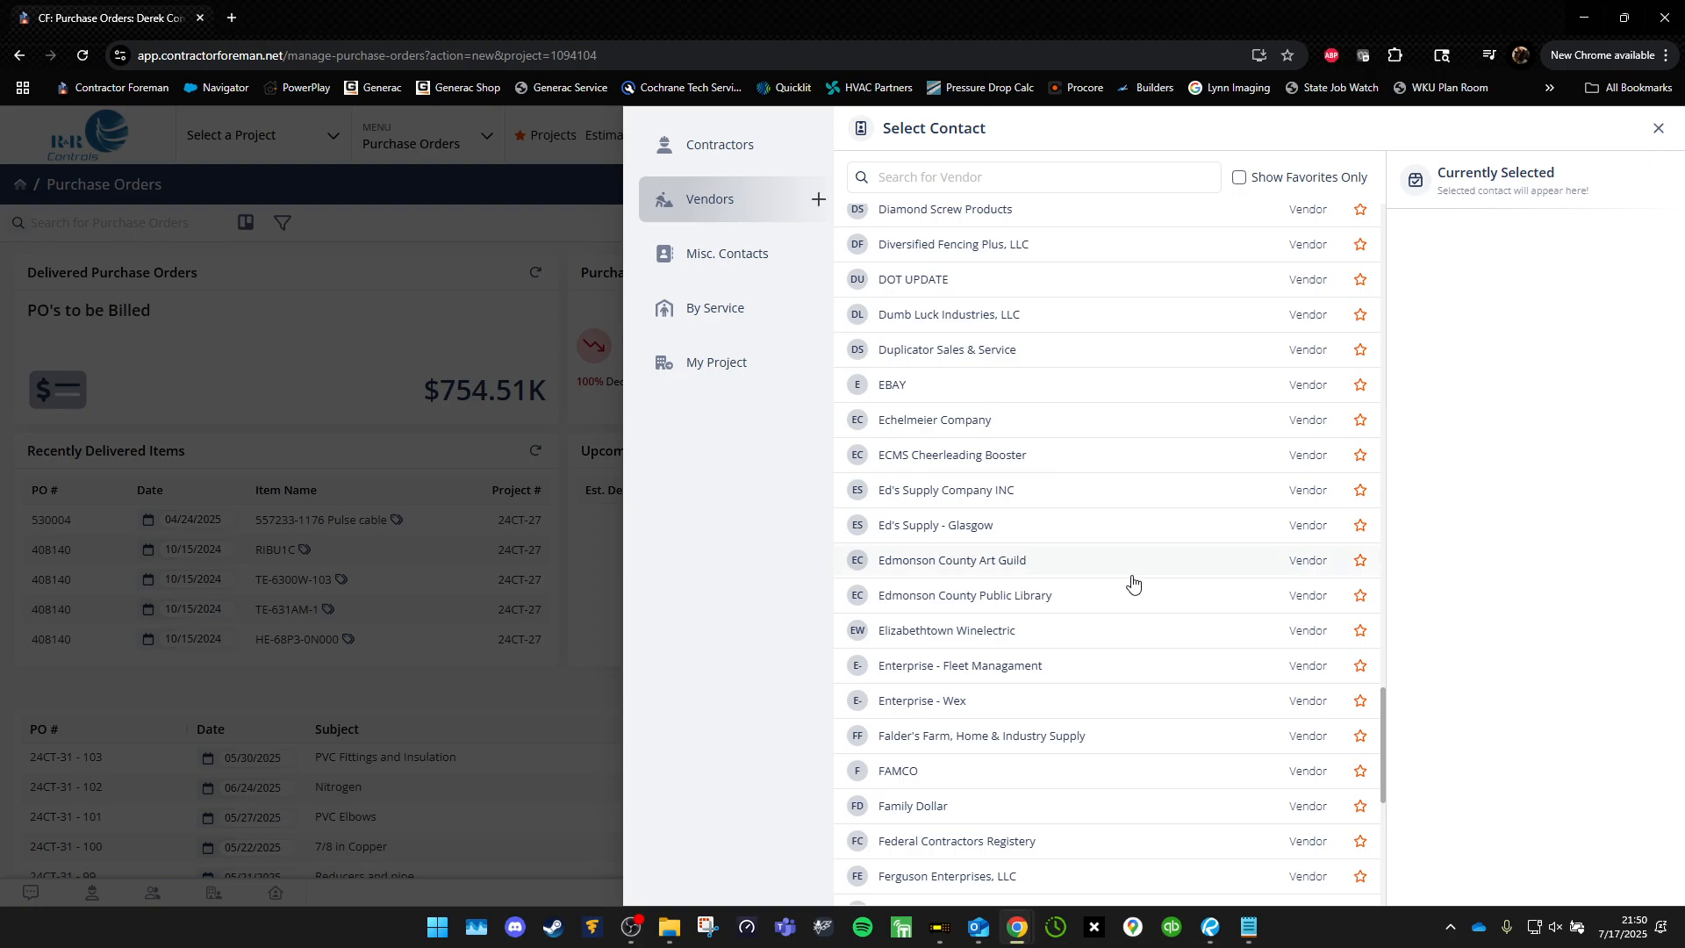
pyautogui.click(1047, 488)
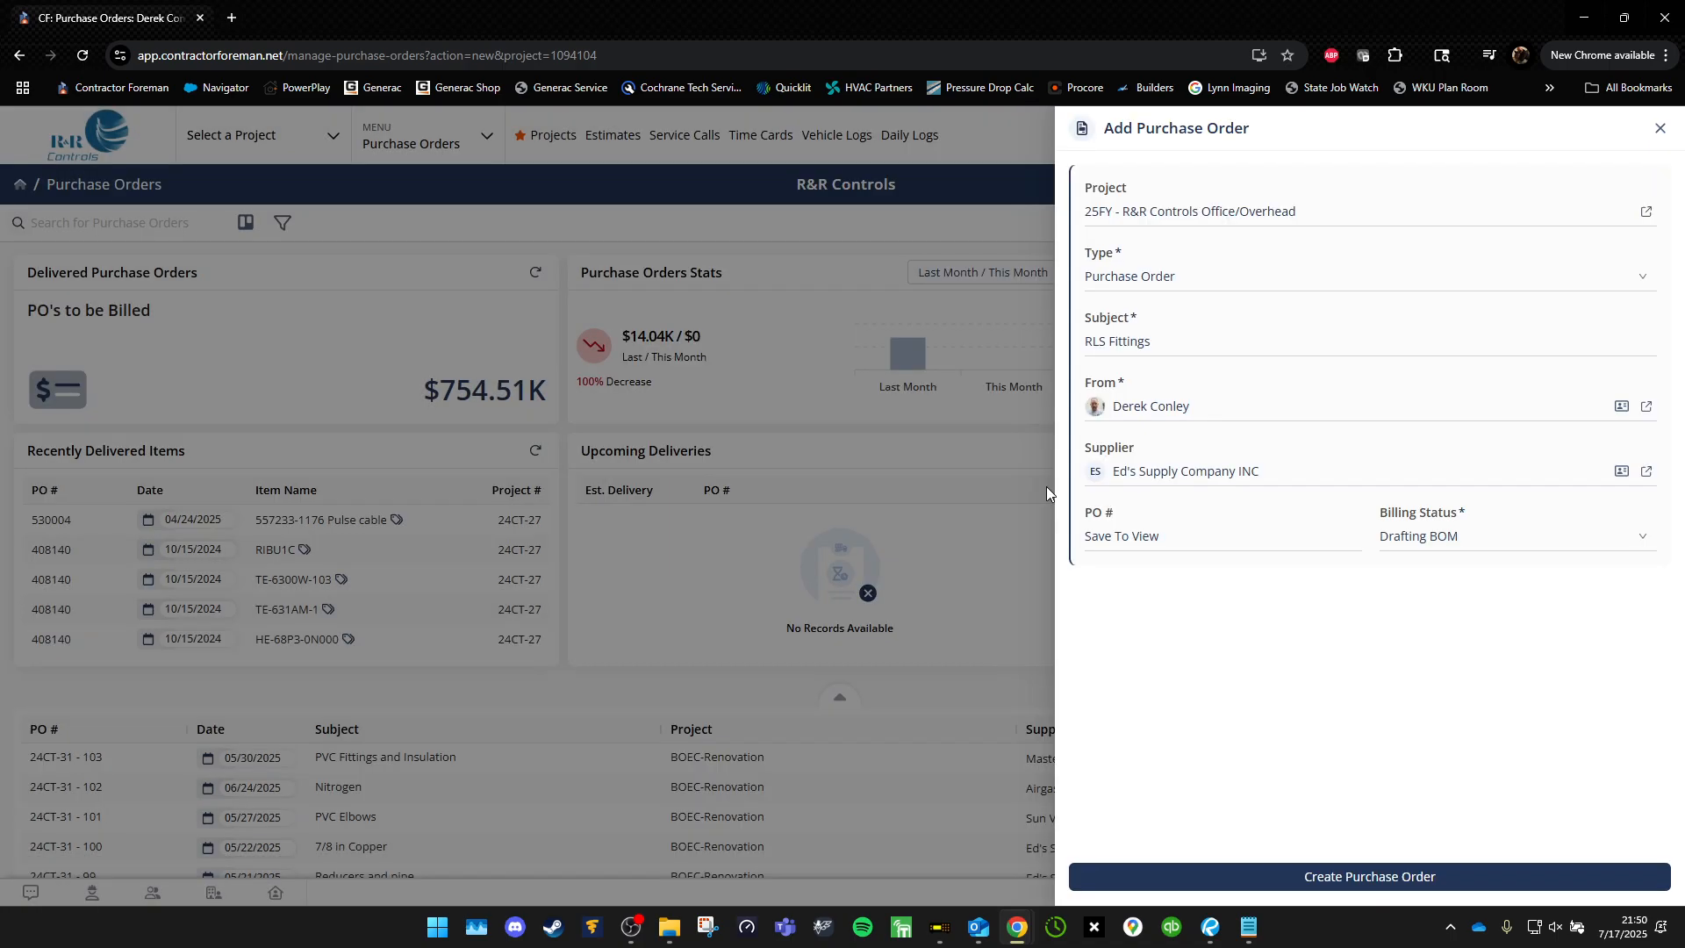
# Step: Change the From contact to the employee placing the order and create the purchase order
pyautogui.click(1296, 412)
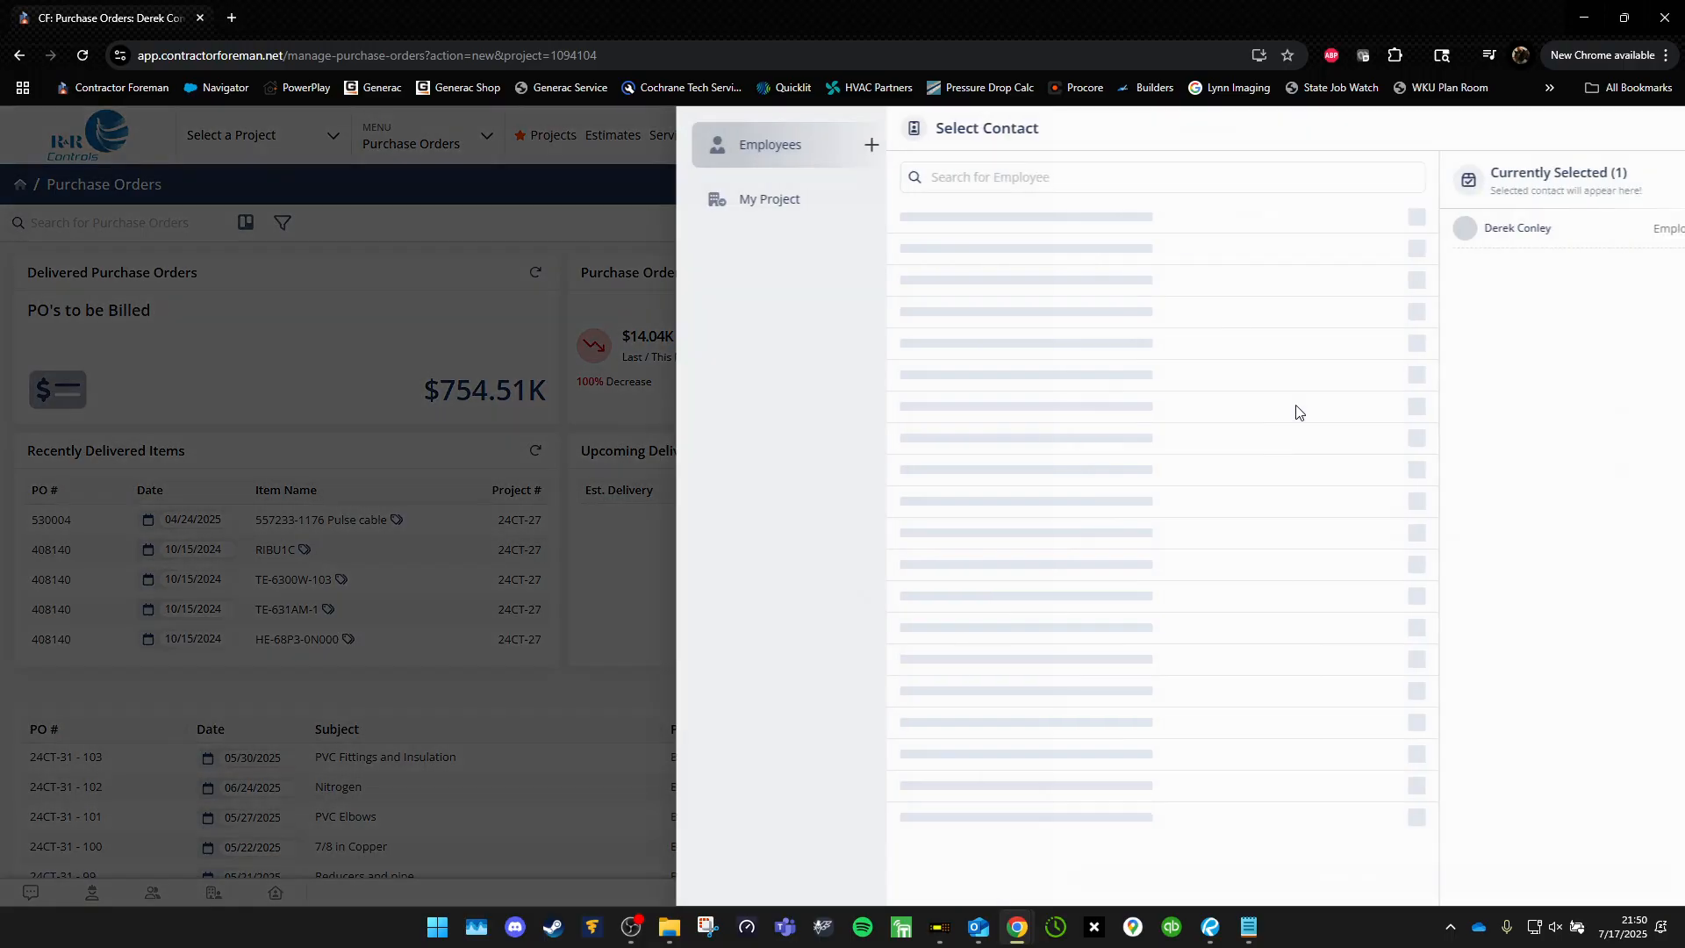
pyautogui.click(1049, 848)
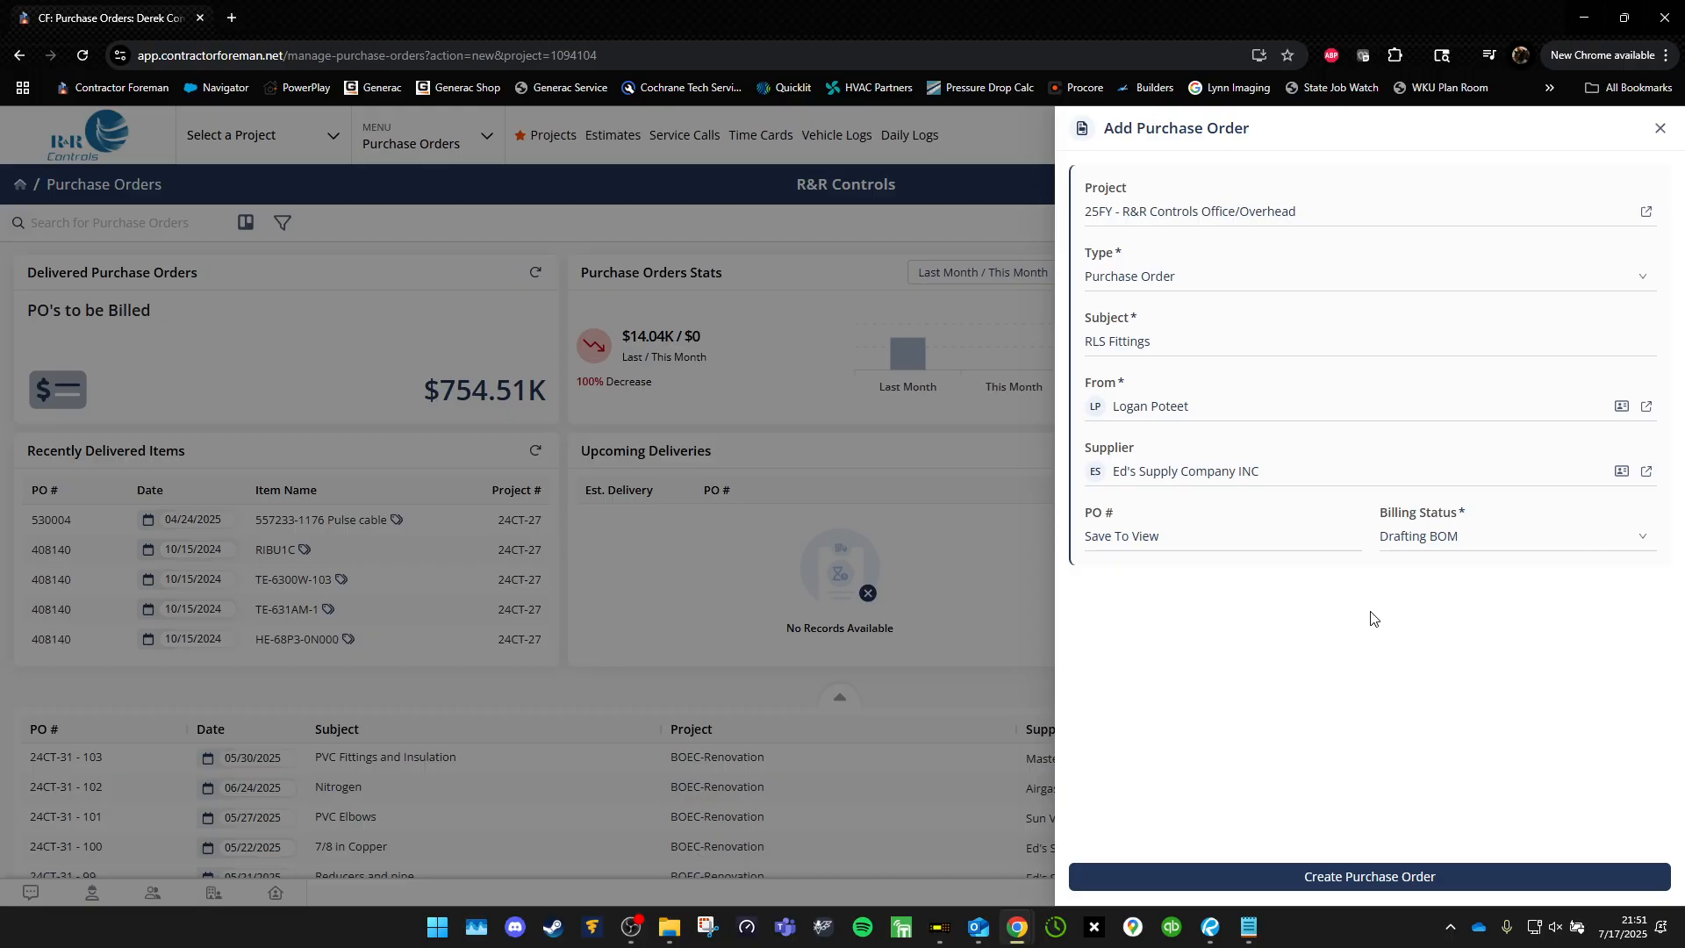
pyautogui.click(1389, 880)
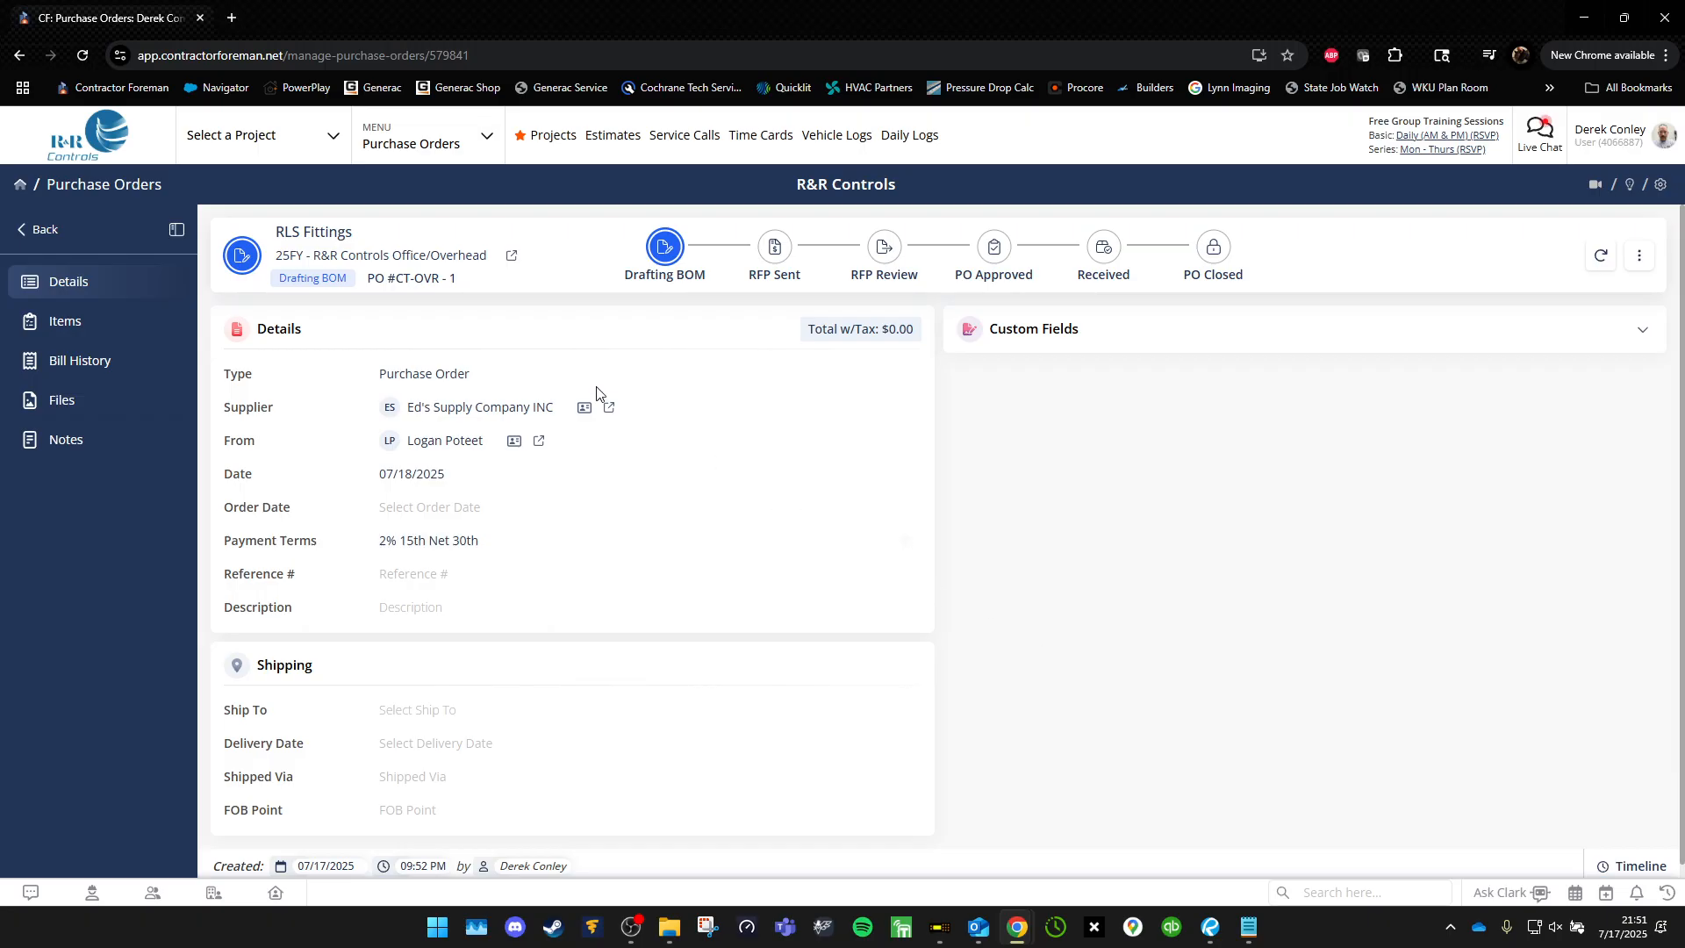
# Step: Open the linked project in a separate tab, view its summary alongside the purchase order, and return to the order
pyautogui.click(518, 255)
pyautogui.moveTo(167, 17); pyautogui.dragTo(319, 13)
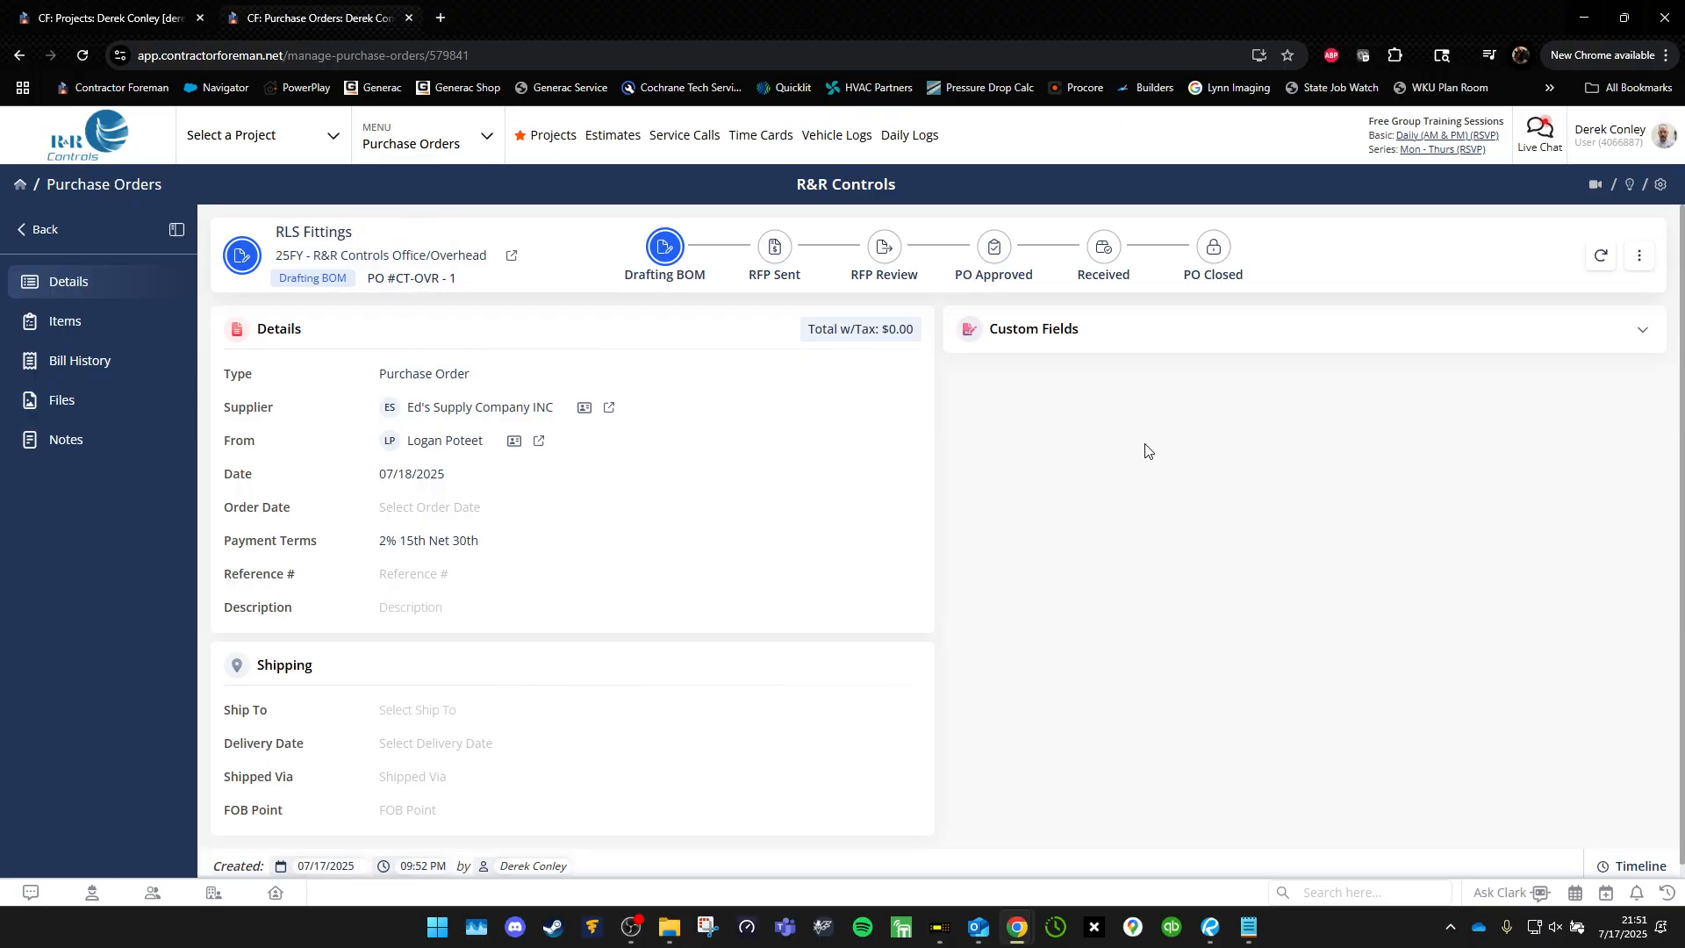
pyautogui.click(129, 6)
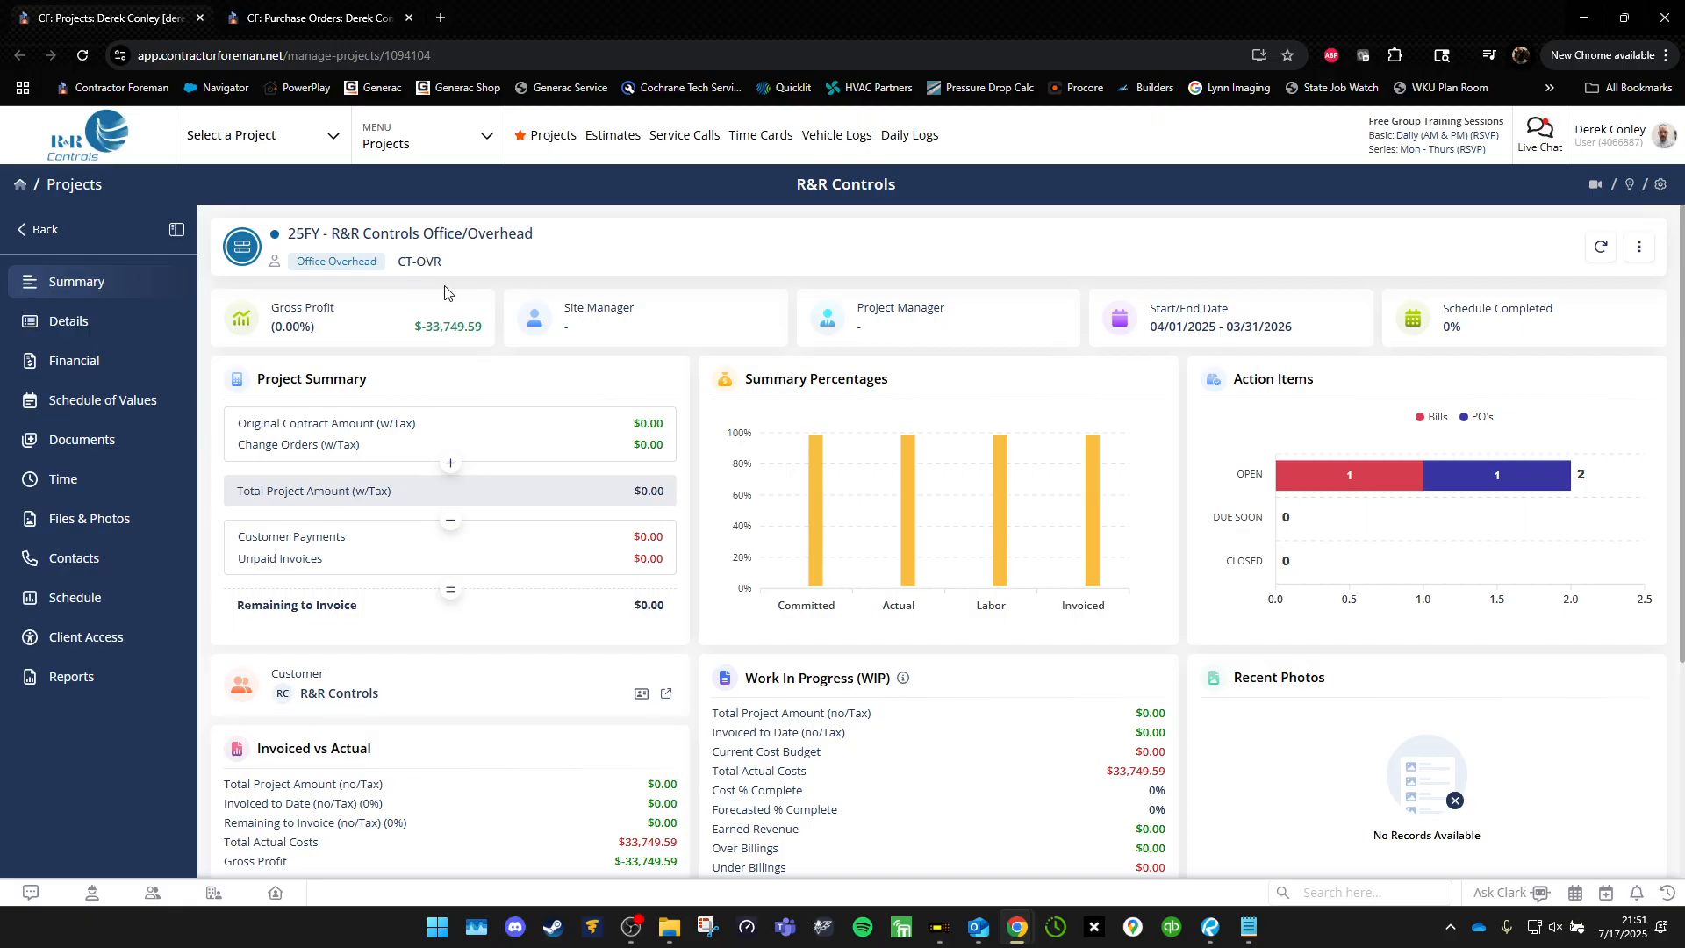
pyautogui.click(274, 11)
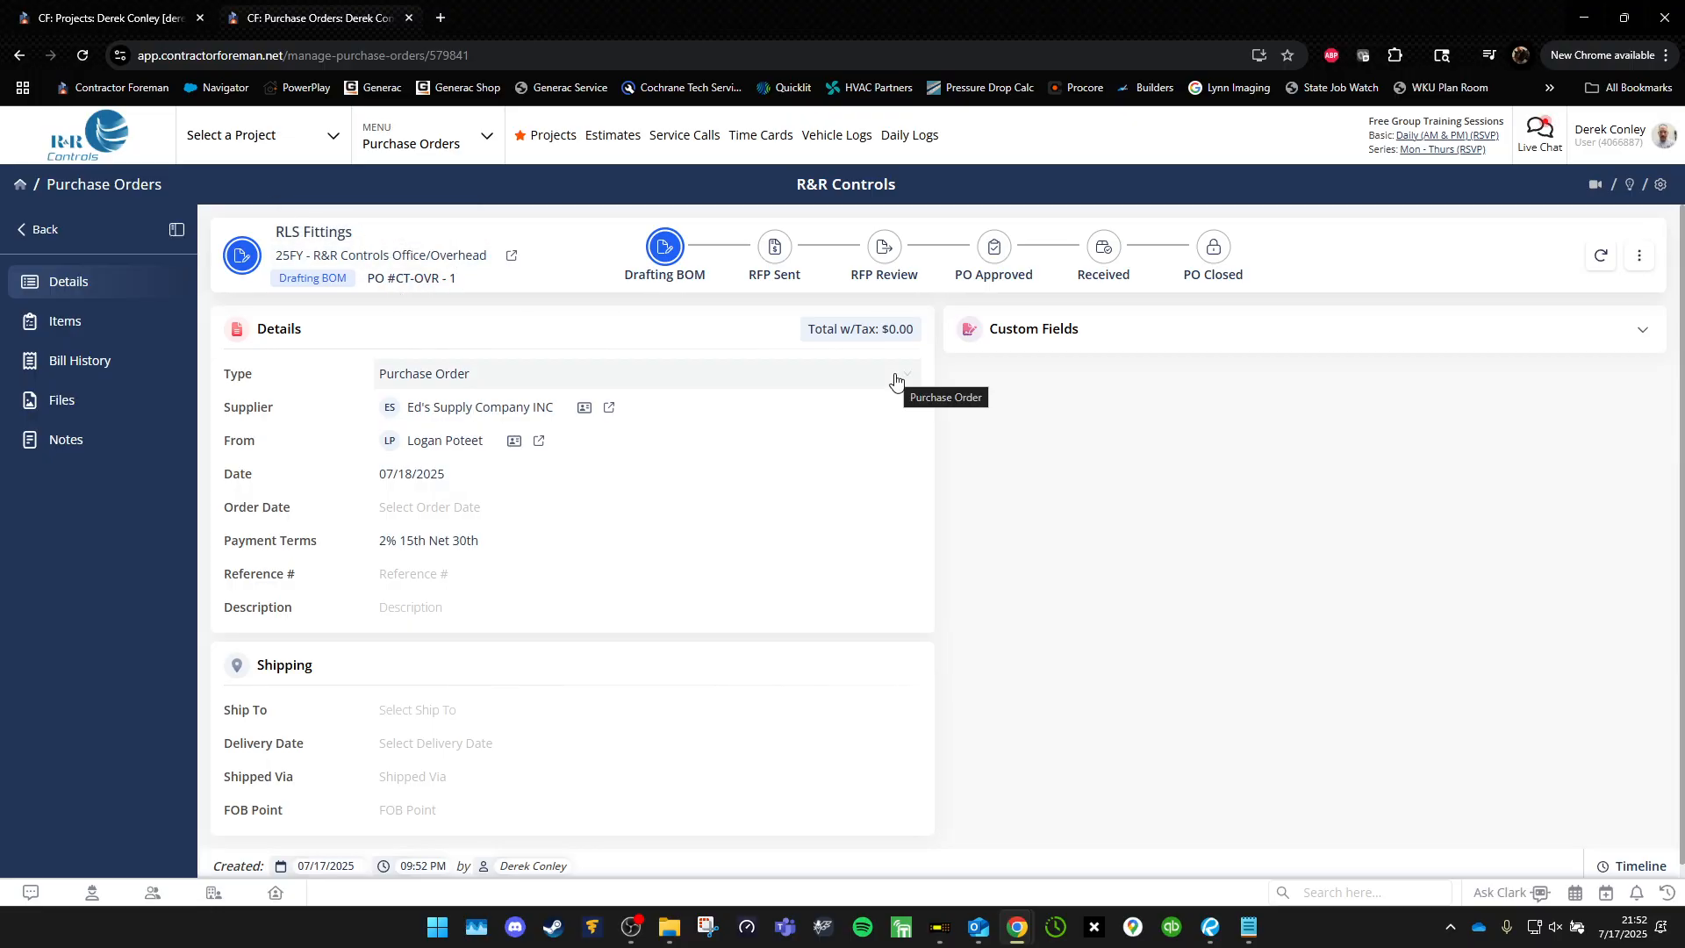
pyautogui.click(114, 14)
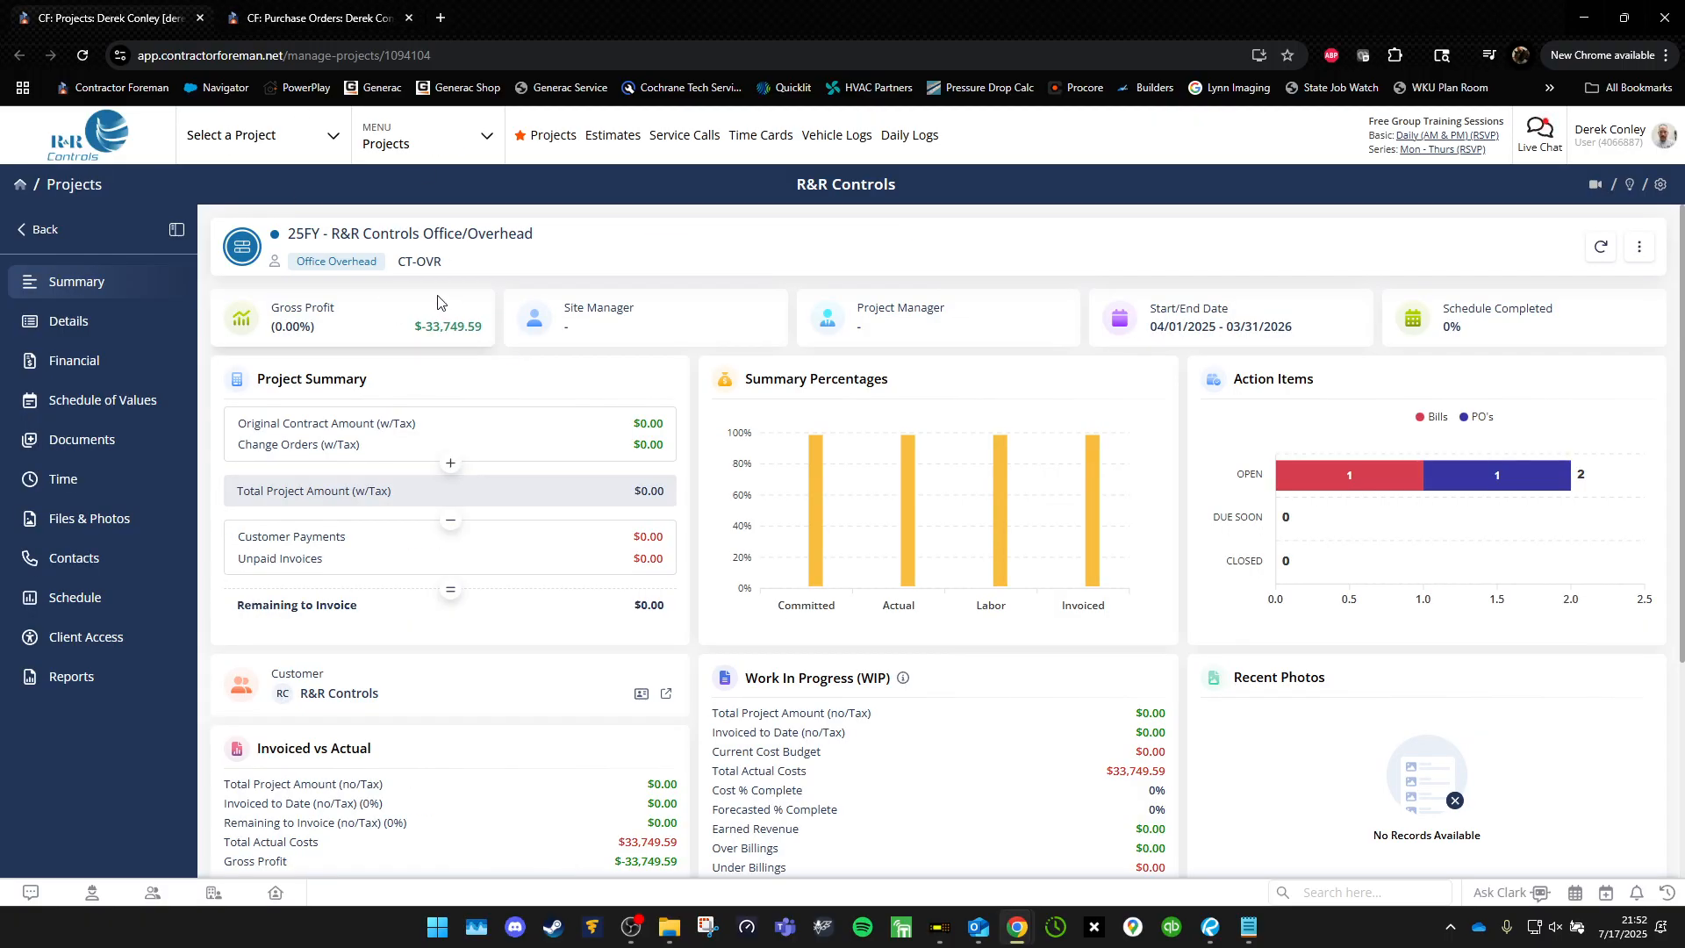
pyautogui.hotkey('ctrl', 'Tab')
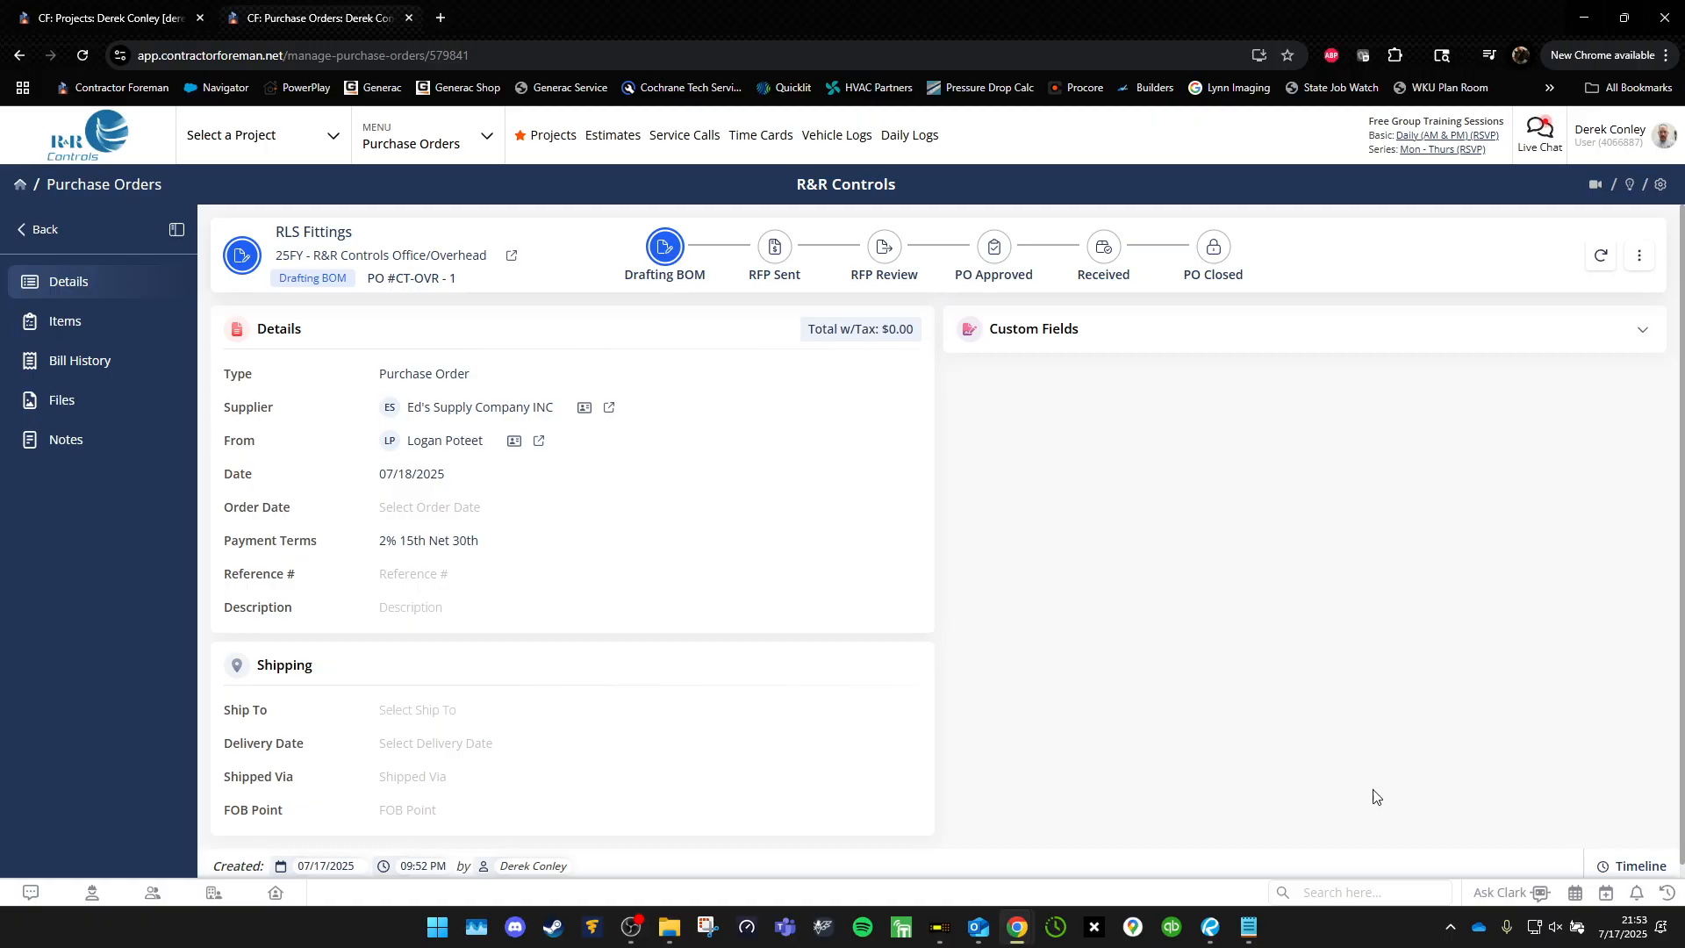
# Step: Set both the purchase order's date and its order date to 07/03/2025
pyautogui.click(1211, 926)
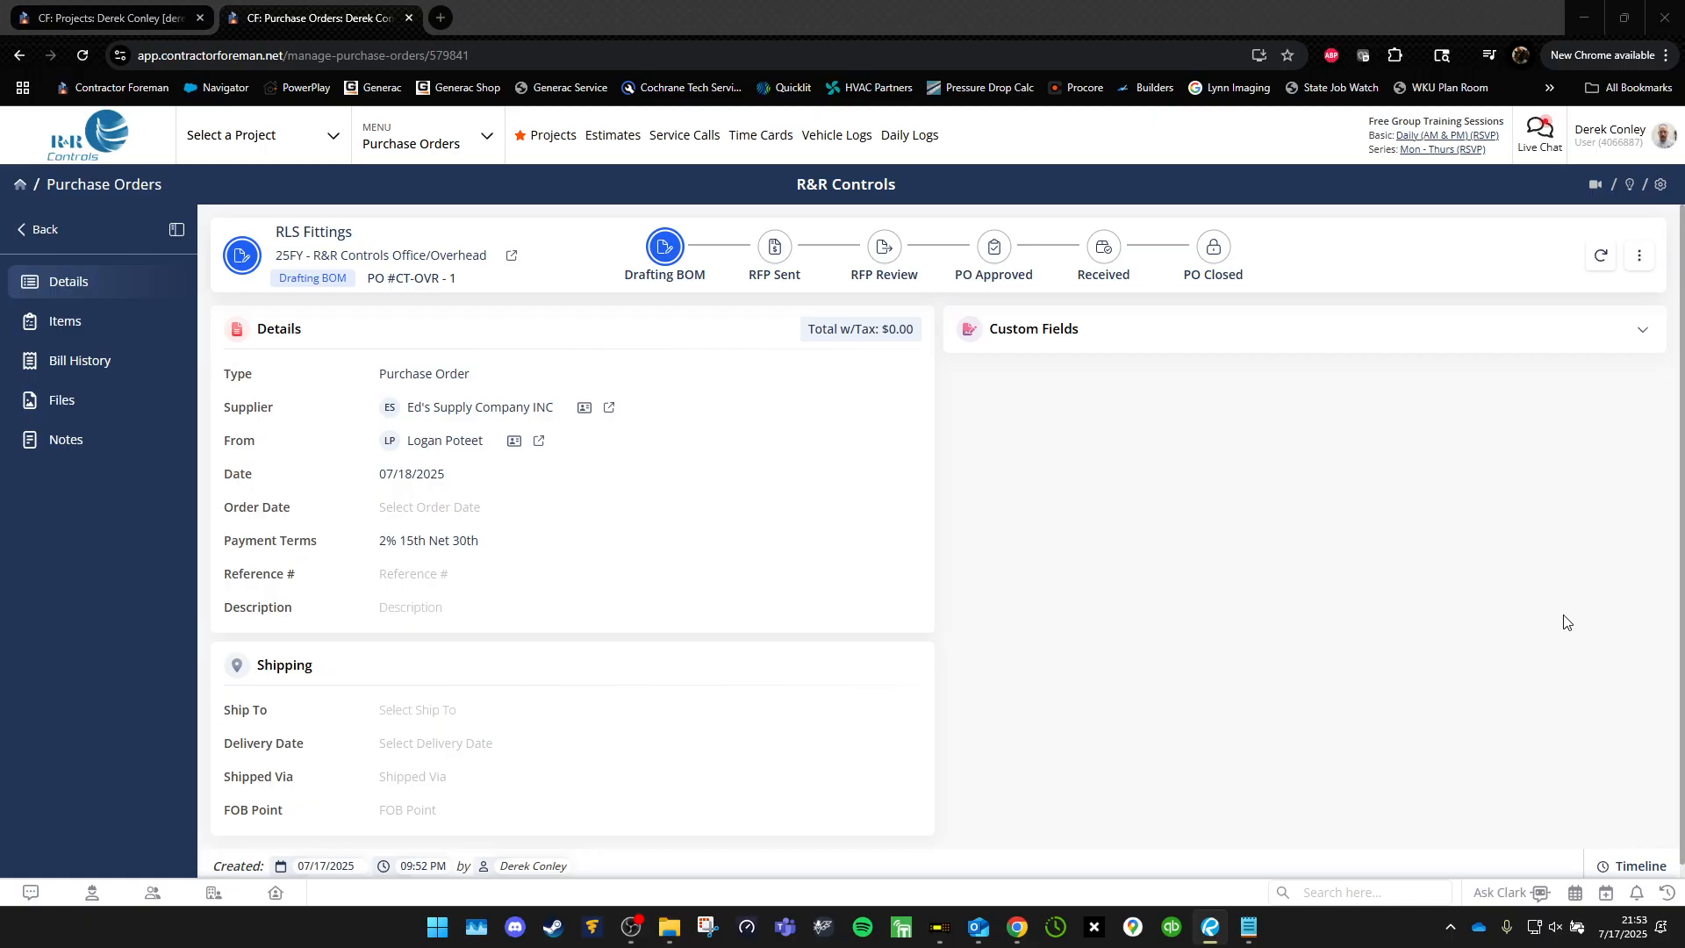
pyautogui.click(437, 479)
pyautogui.click(531, 583)
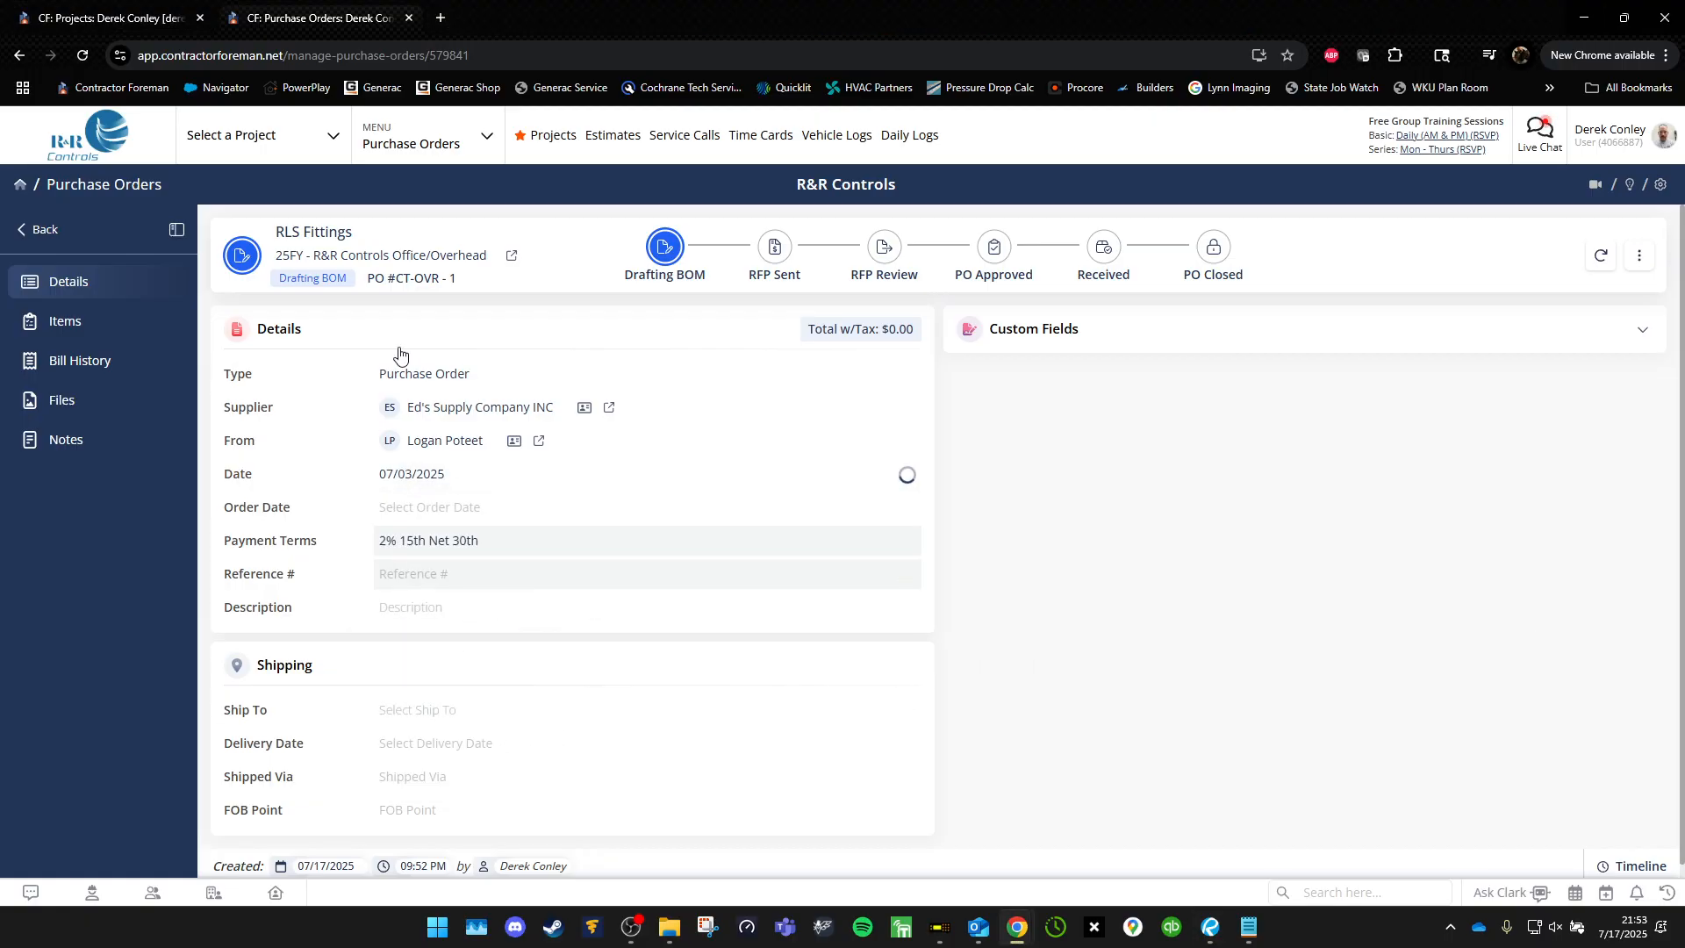
pyautogui.click(471, 509)
pyautogui.click(532, 617)
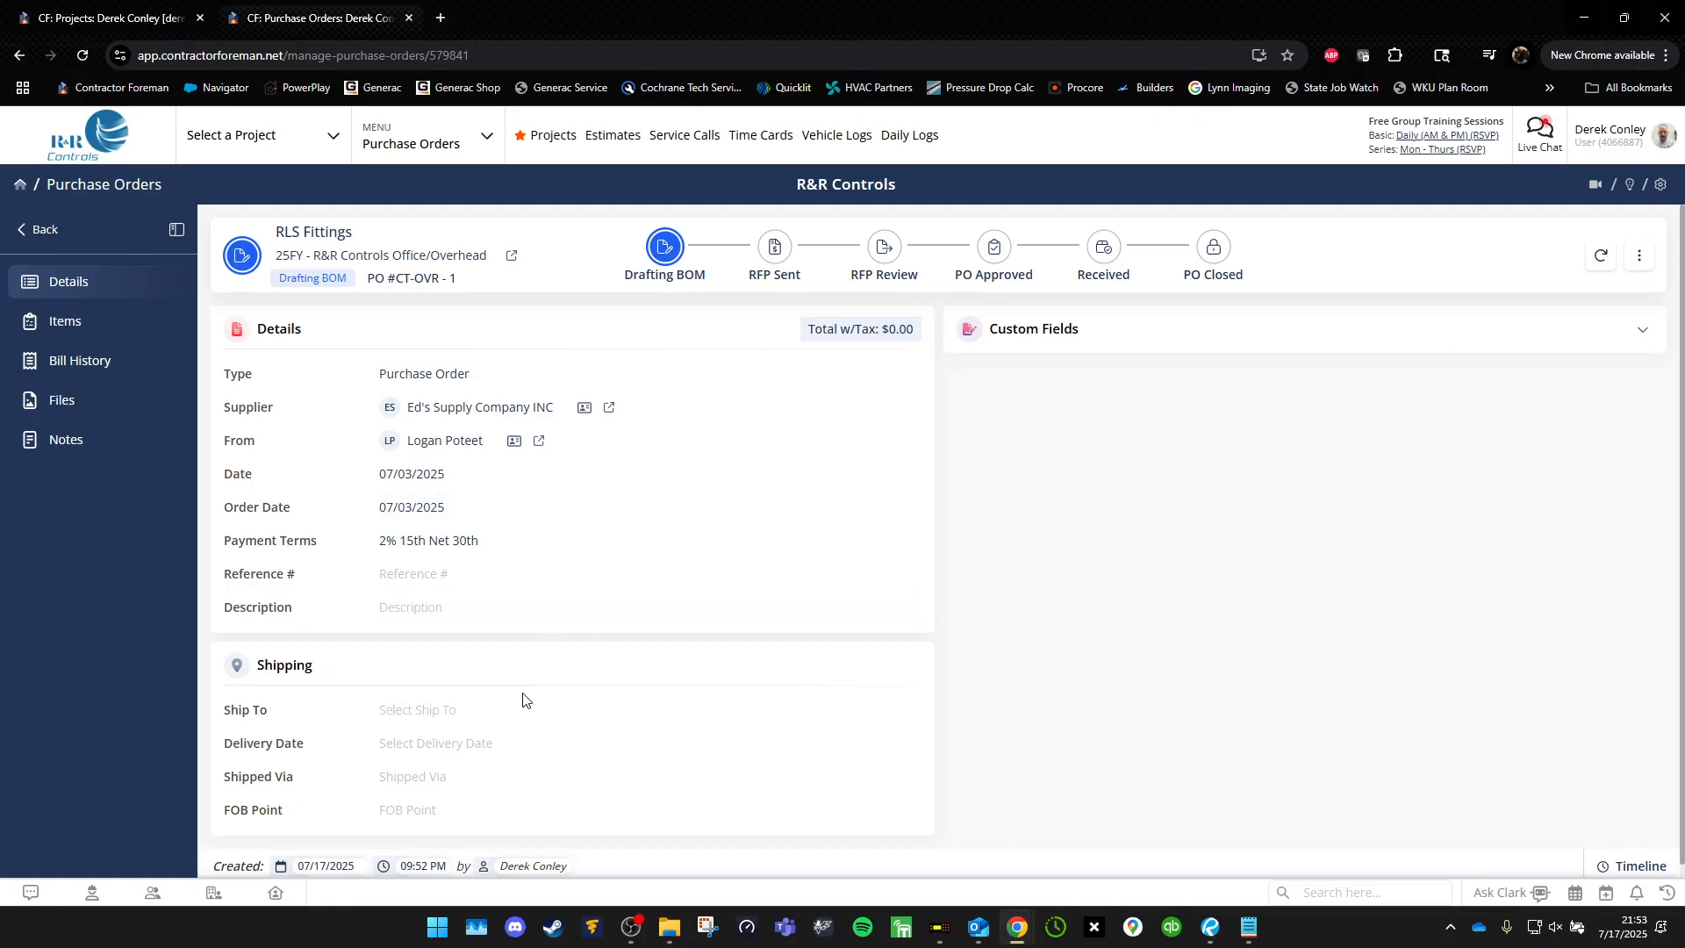
# Step: Set the shipping destination to Pick Up and choose a delivery date
pyautogui.click(510, 721)
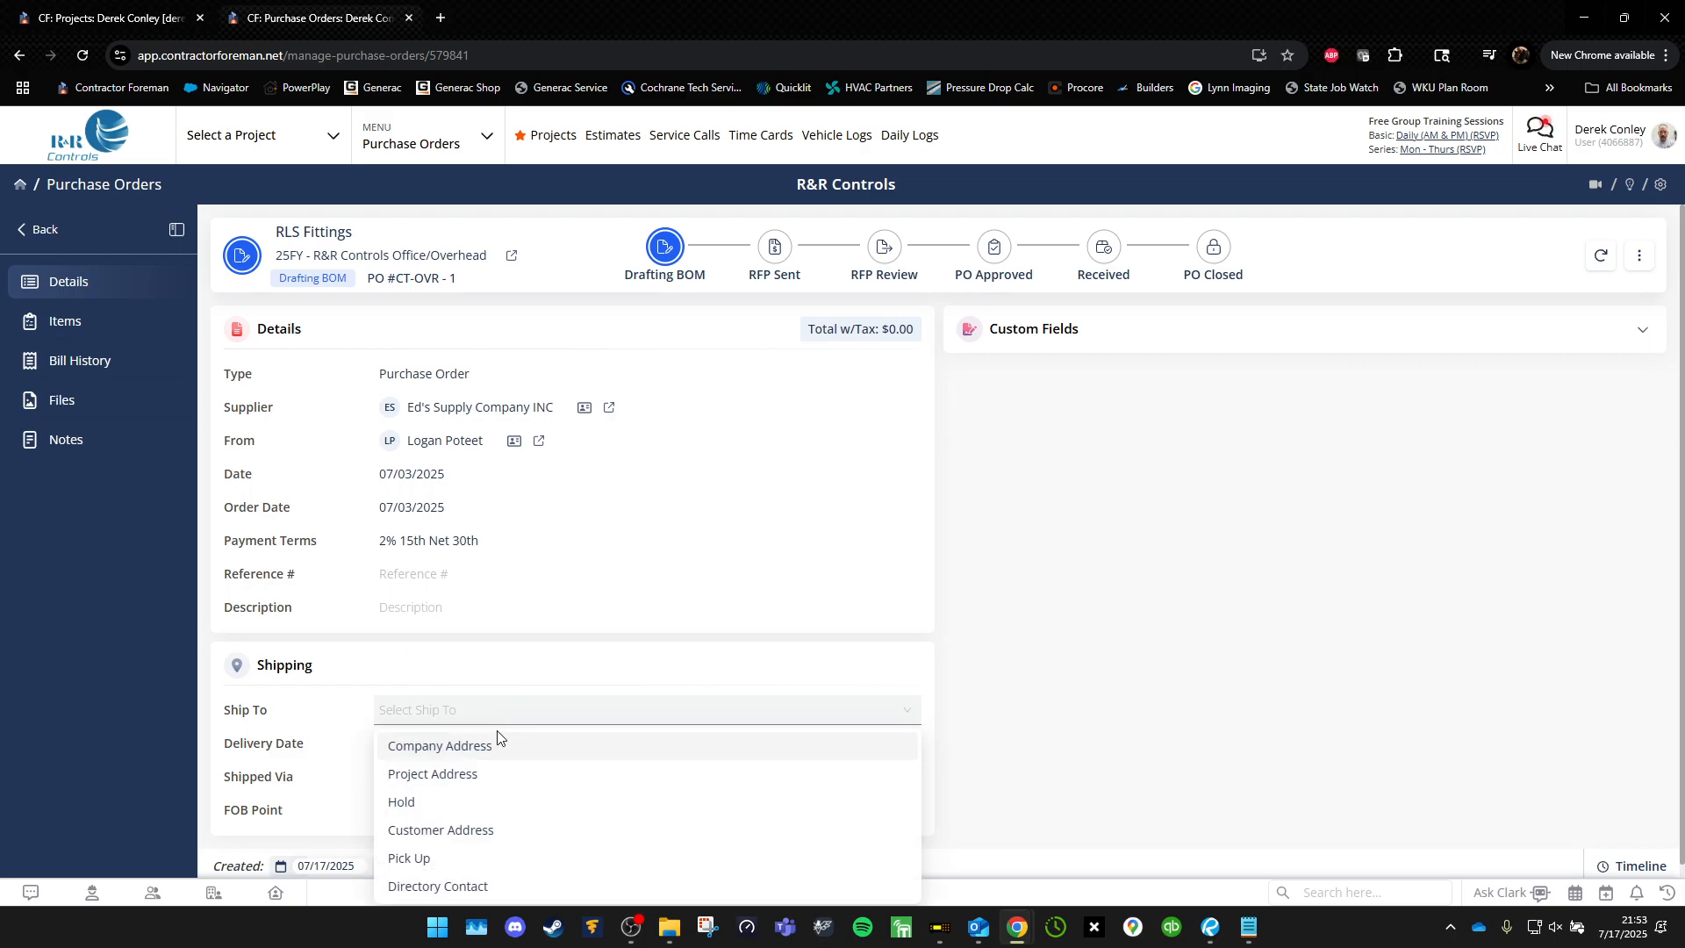
pyautogui.scroll(-1, 1040, 628)
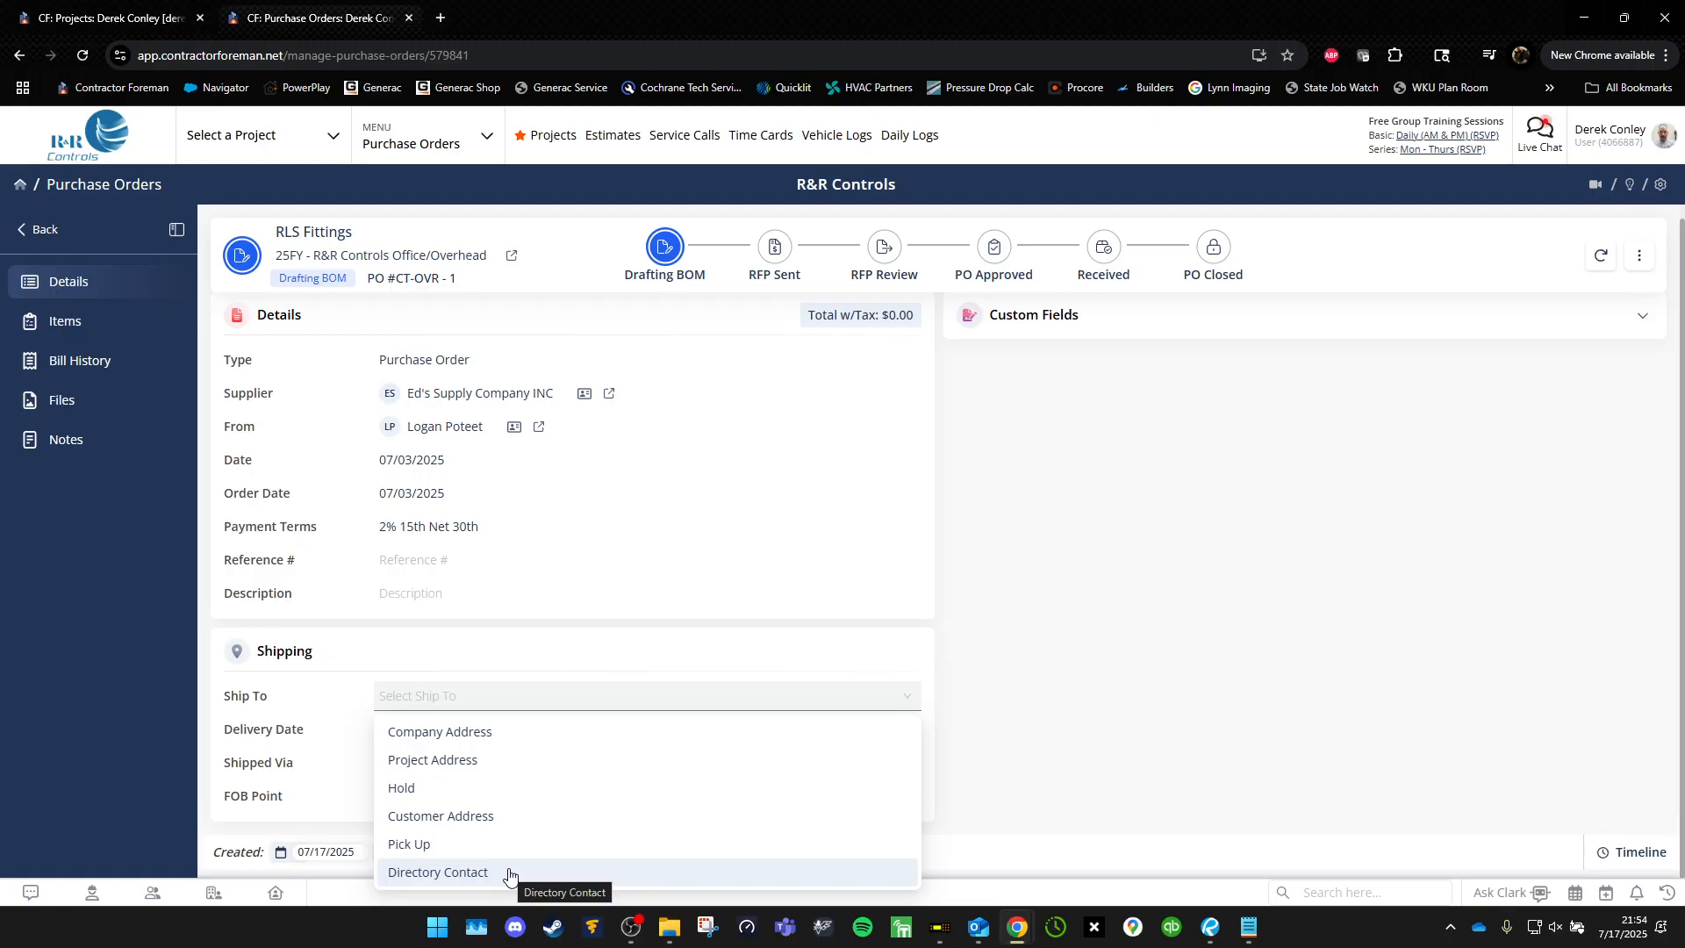
pyautogui.click(494, 843)
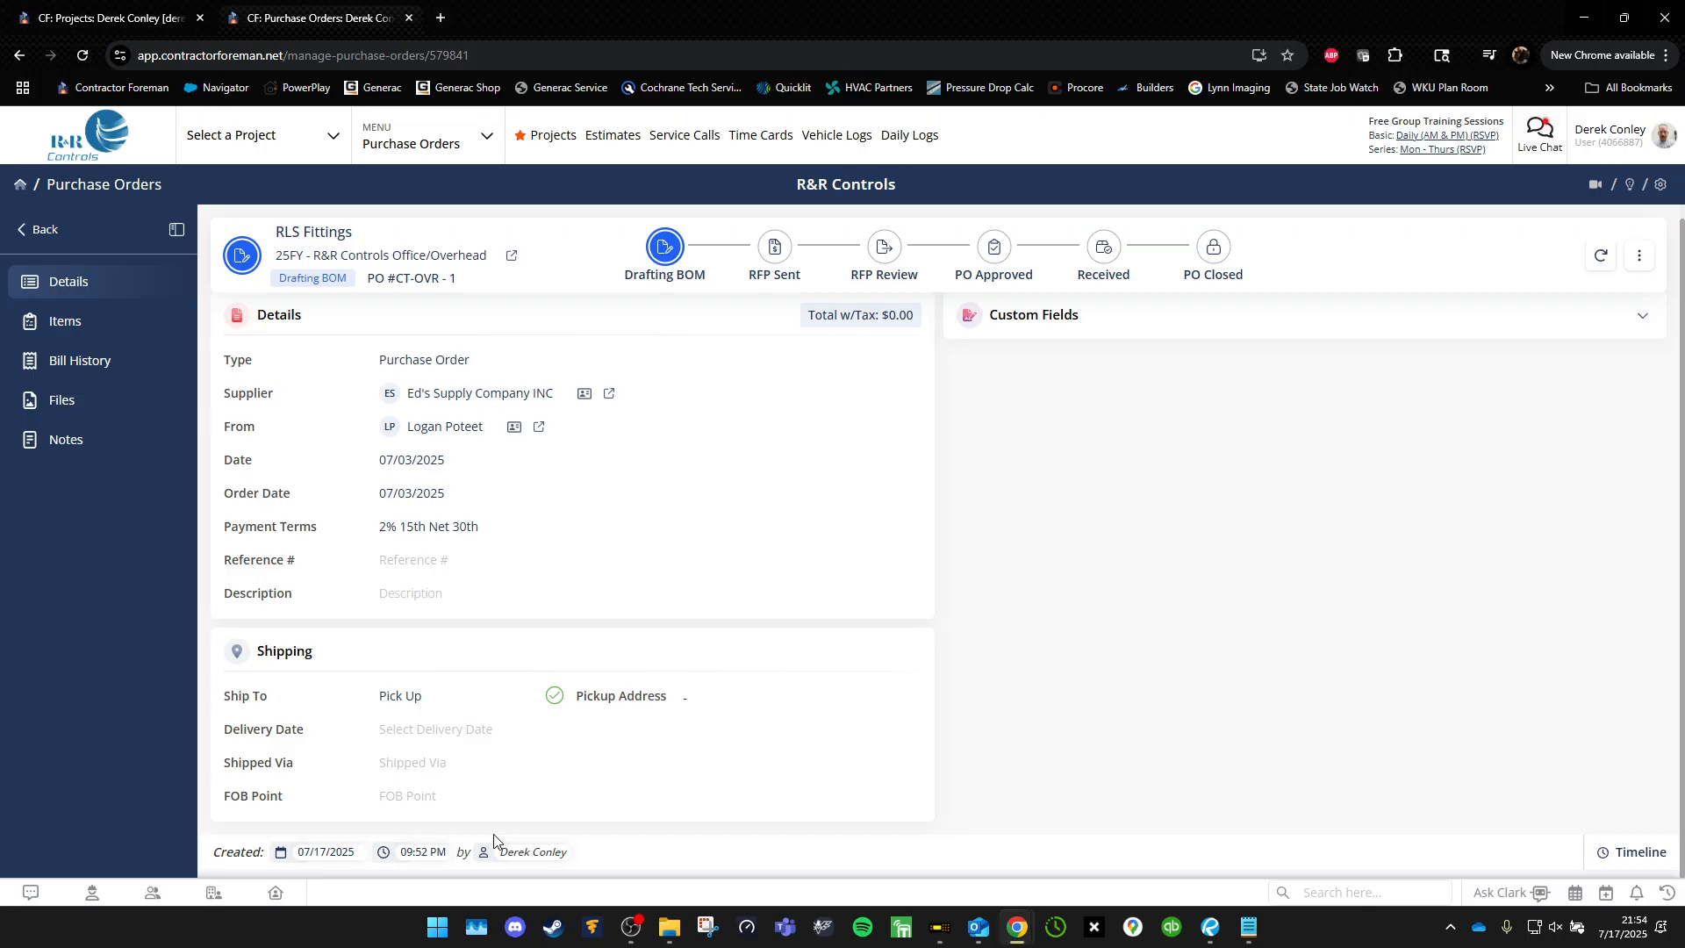
pyautogui.click(458, 729)
pyautogui.click(531, 498)
# Step: Start a manual purchase order item named "RLS 1-1/8 in Coupling" with the item type Material
pyautogui.click(90, 325)
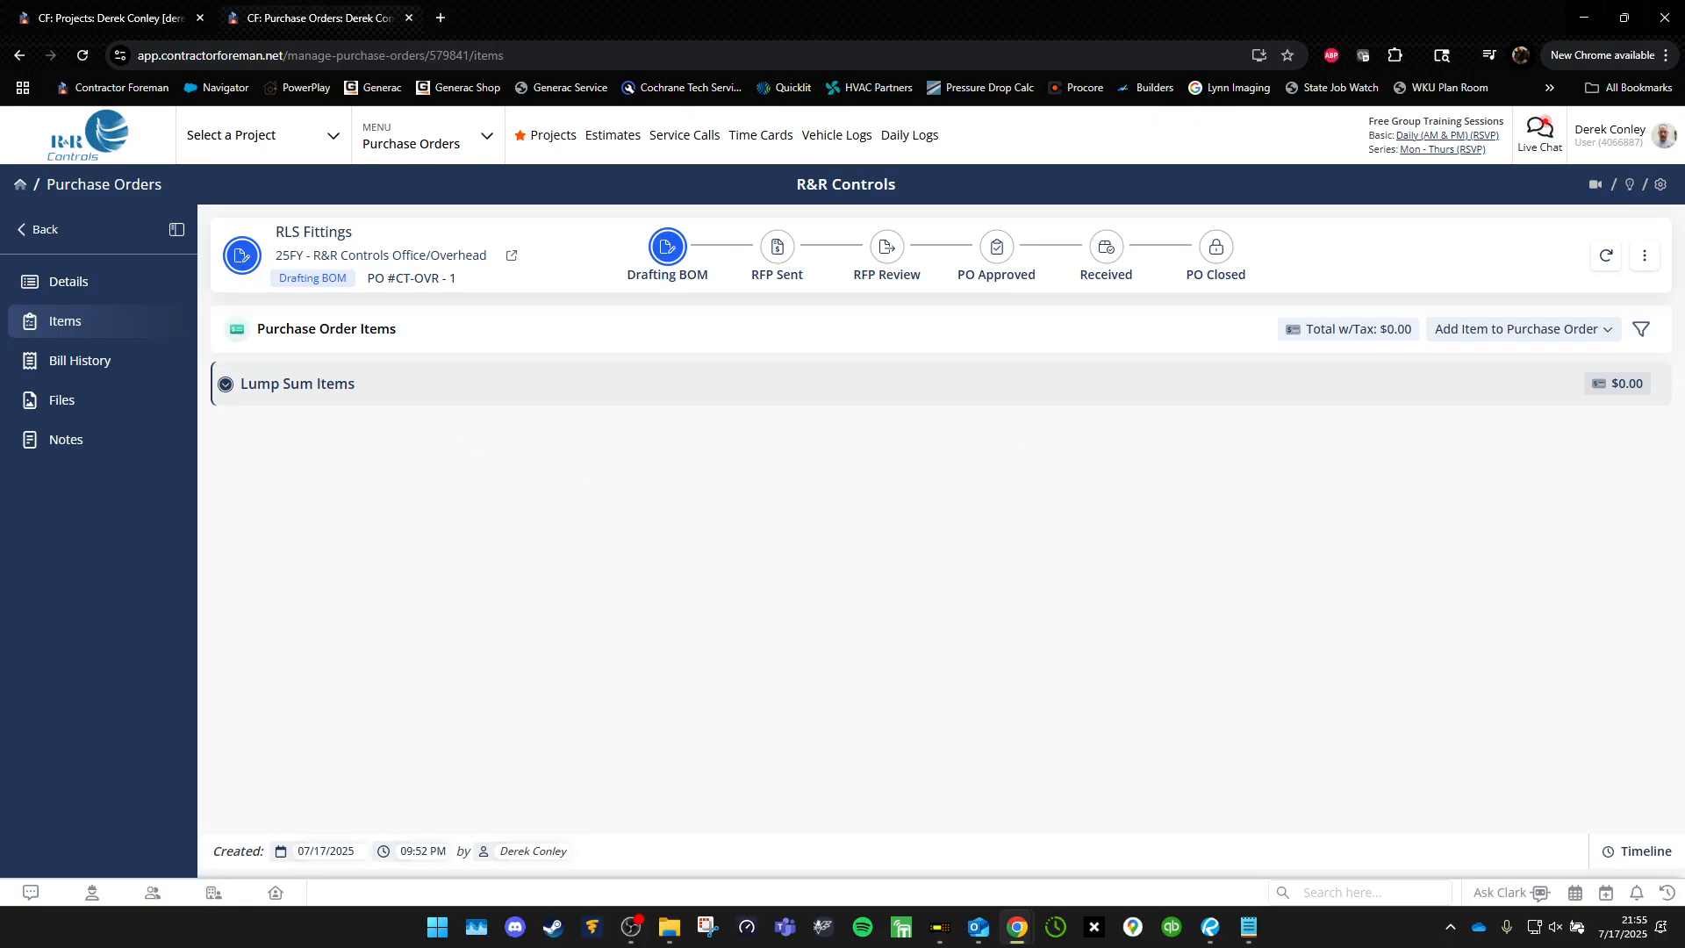
pyautogui.click(1556, 335)
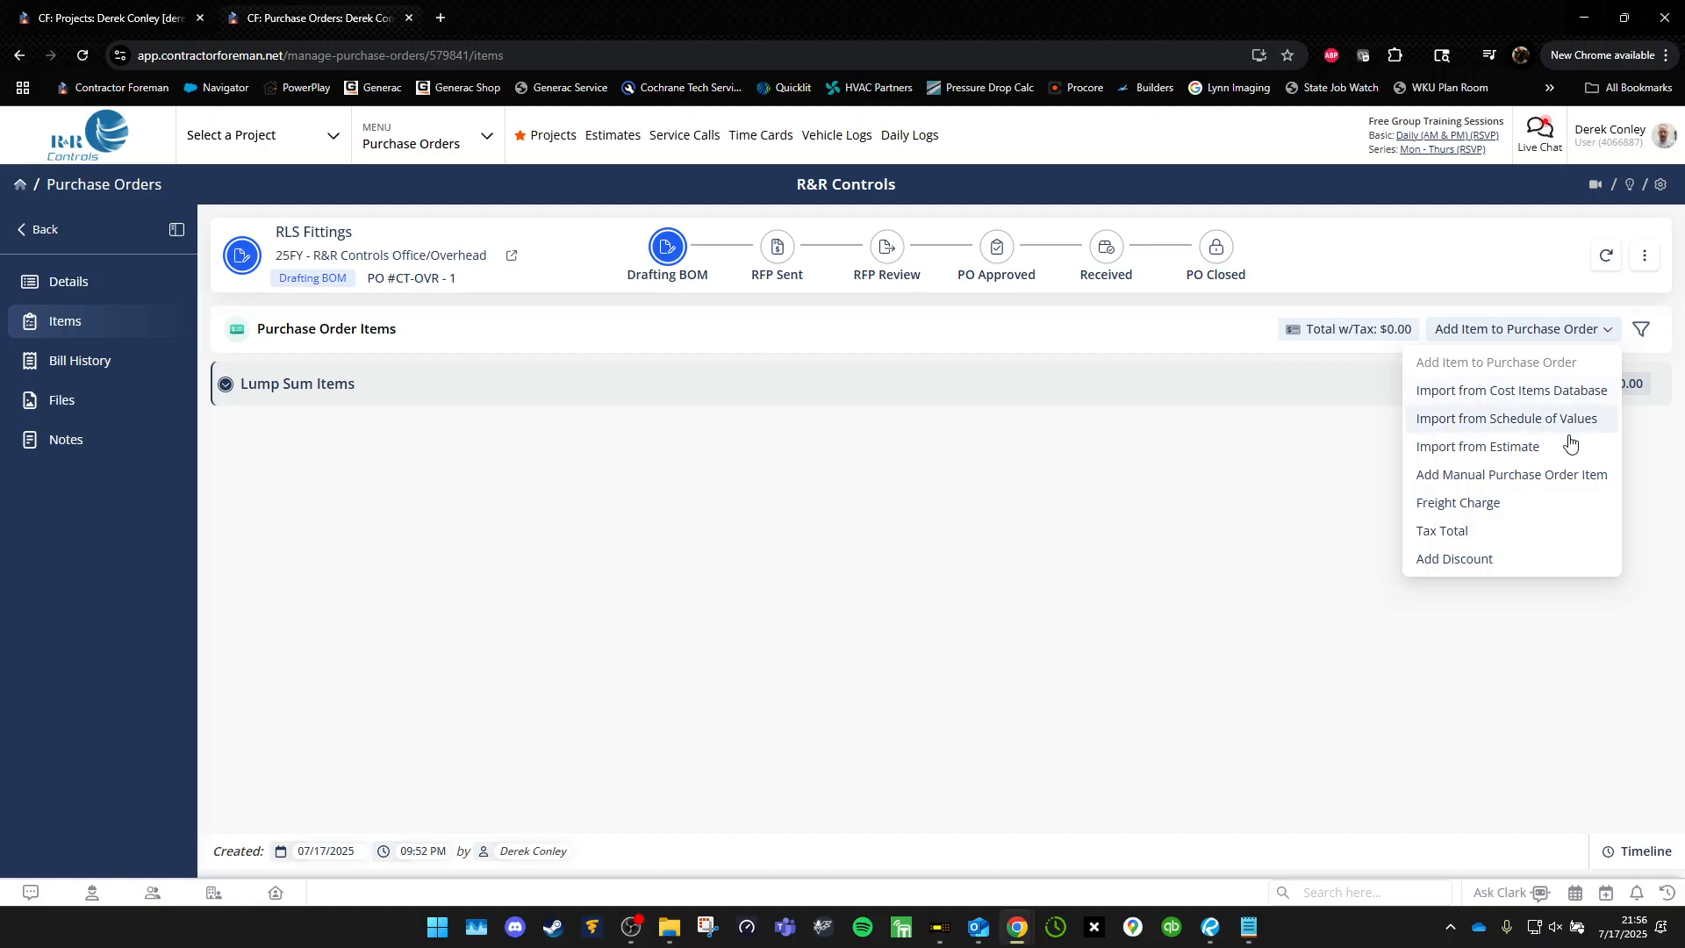
pyautogui.click(1590, 481)
pyautogui.click(1419, 203)
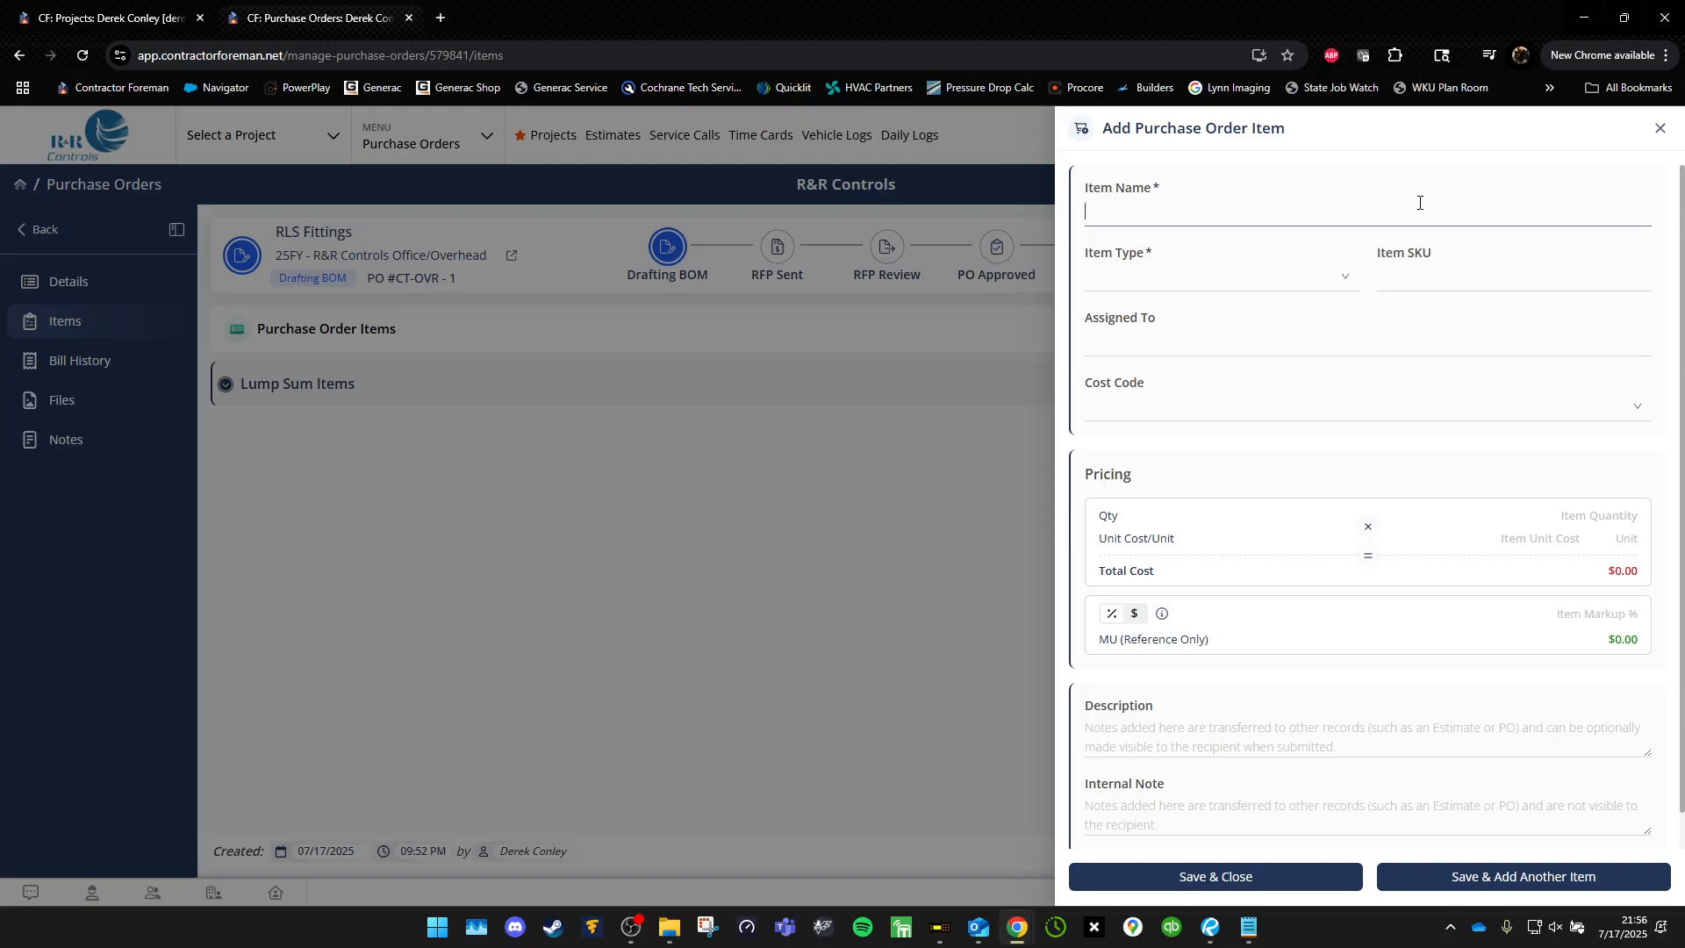
pyautogui.write('RLS 1-1/8 in Coupling')
pyautogui.press('Tab')
pyautogui.press('Down')
pyautogui.press('Return')
# Step: Assign the cost code Material (1) to the coupling item
pyautogui.press('Tab')
pyautogui.press('Tab')
pyautogui.press('Tab')
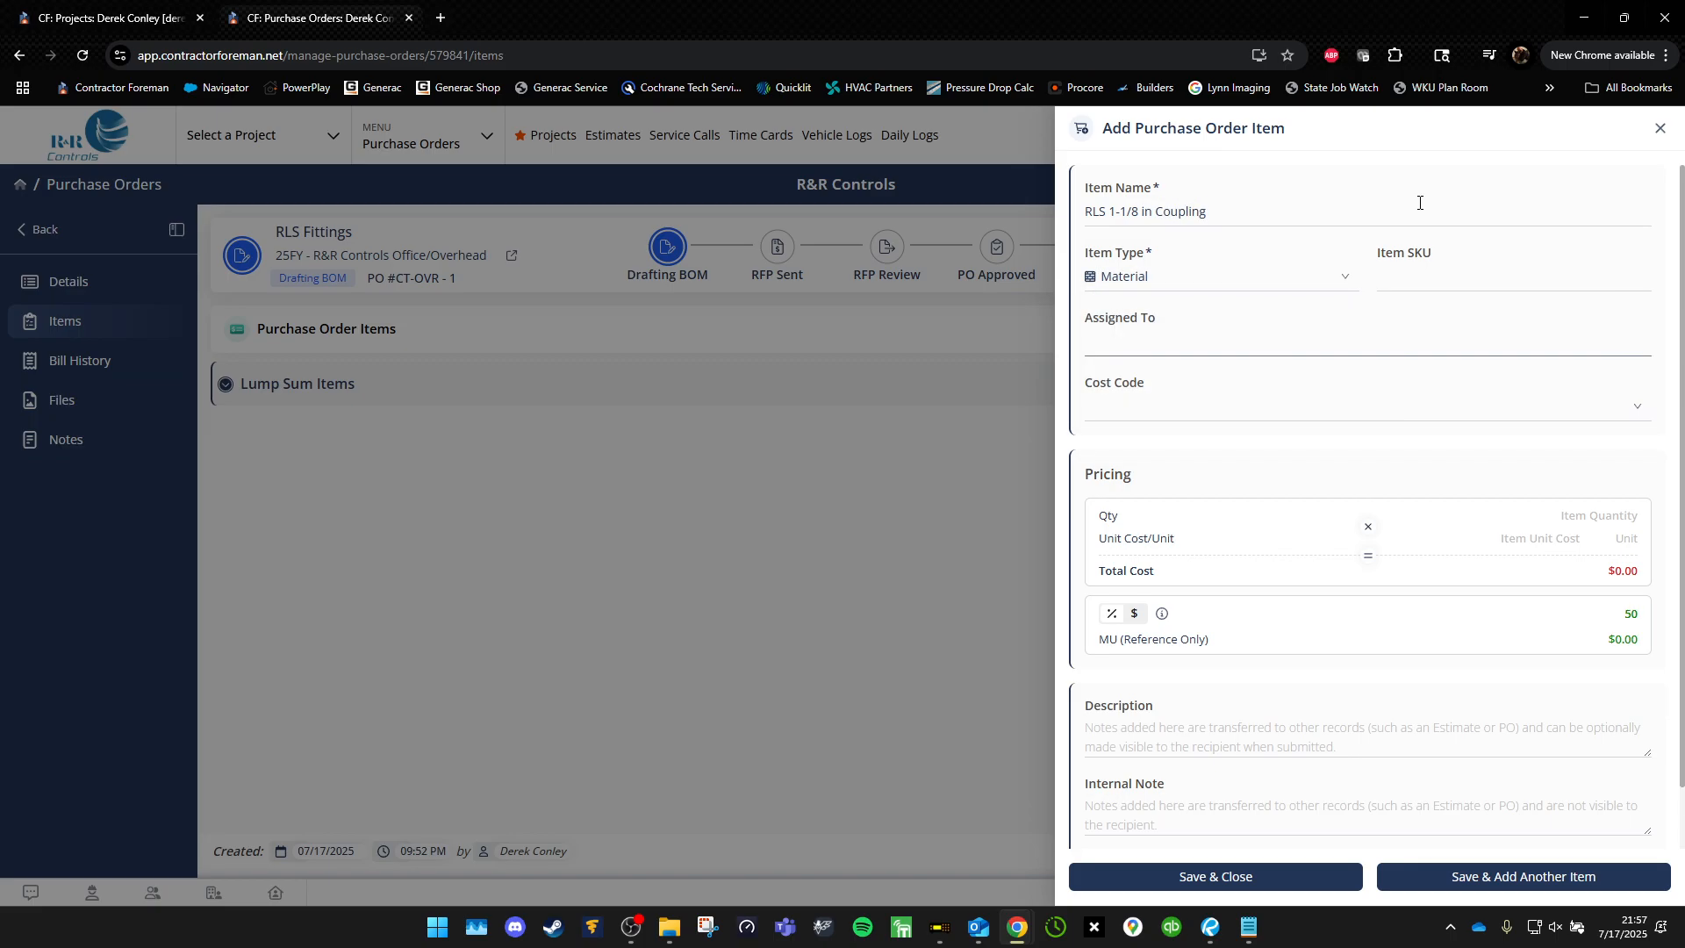
pyautogui.write('mat')
pyautogui.press('Return')
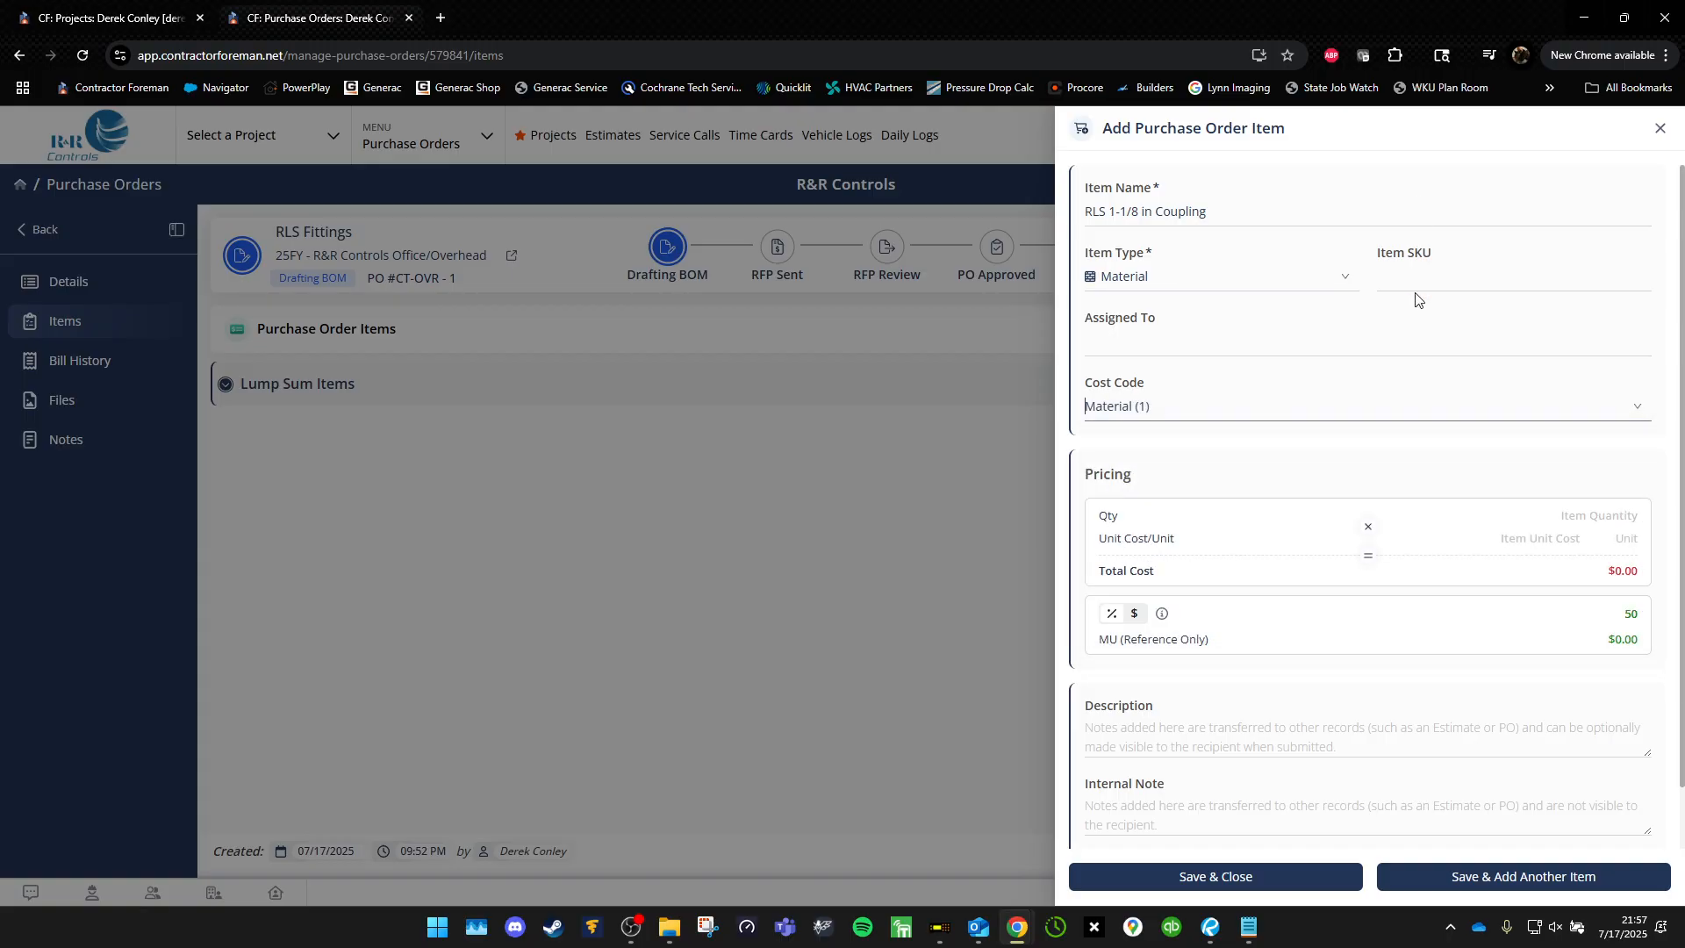
# Step: Set the coupling's quantity to 6 at a unit cost of 28.15 per ea, and save it to add another item
pyautogui.click(1590, 516)
pyautogui.write('6')
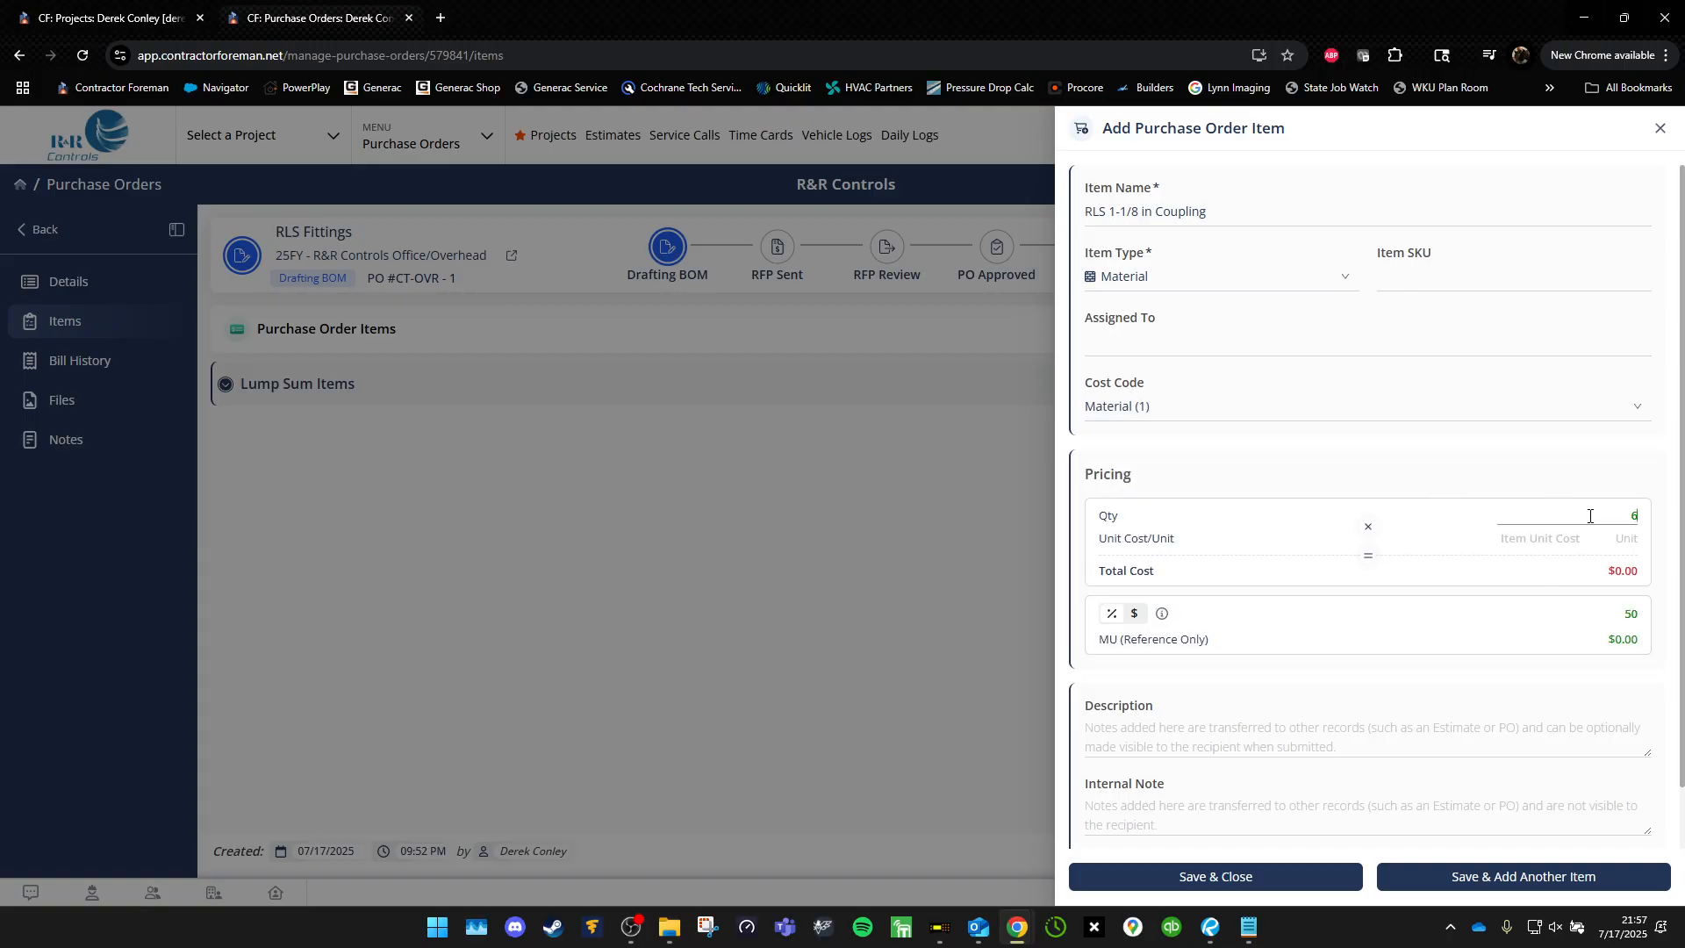
pyautogui.press('Tab')
pyautogui.write('28.15')
pyautogui.press('Tab')
pyautogui.write('ea')
pyautogui.click(1489, 885)
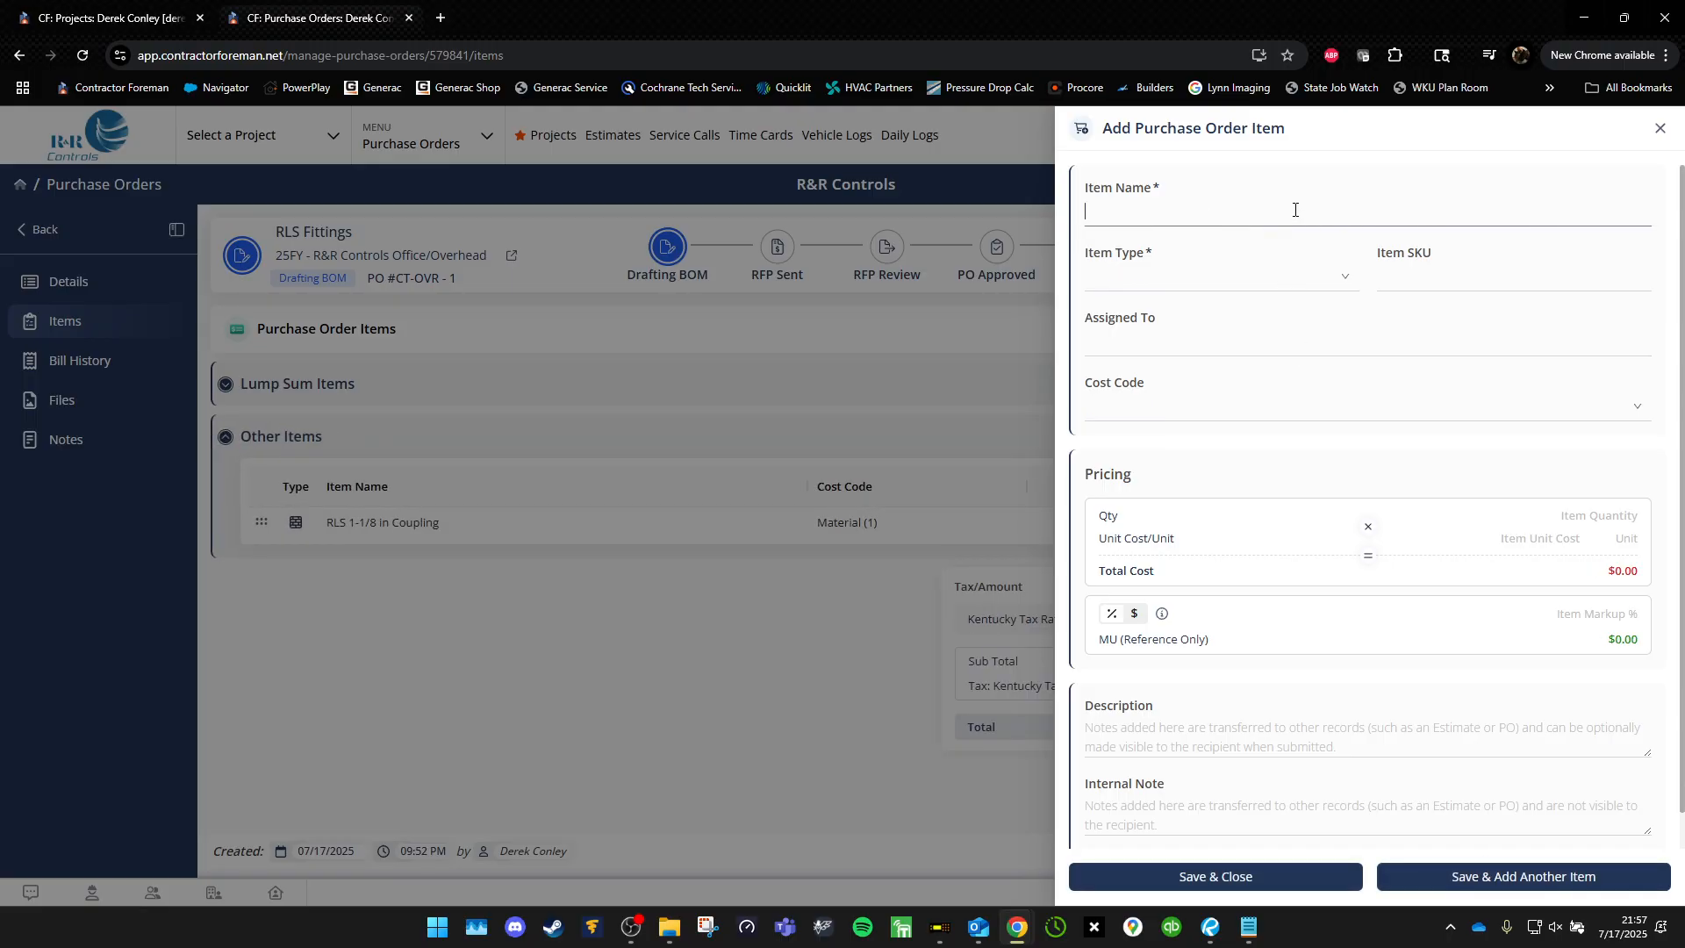
# Step: Name the second item "RLS 1-1/8 in LR 90 Elbow" and set its item type to Material
pyautogui.write('1-1/8 in')
pyautogui.write('RLS ')
pyautogui.write(' LR 90')
pyautogui.write(' Elbow')
pyautogui.press('Tab')
pyautogui.press('Return')
pyautogui.press('Return')
# Step: Assign the cost code Material (1) to the elbow item
pyautogui.press('Tab')
pyautogui.press('Tab')
pyautogui.press('Tab')
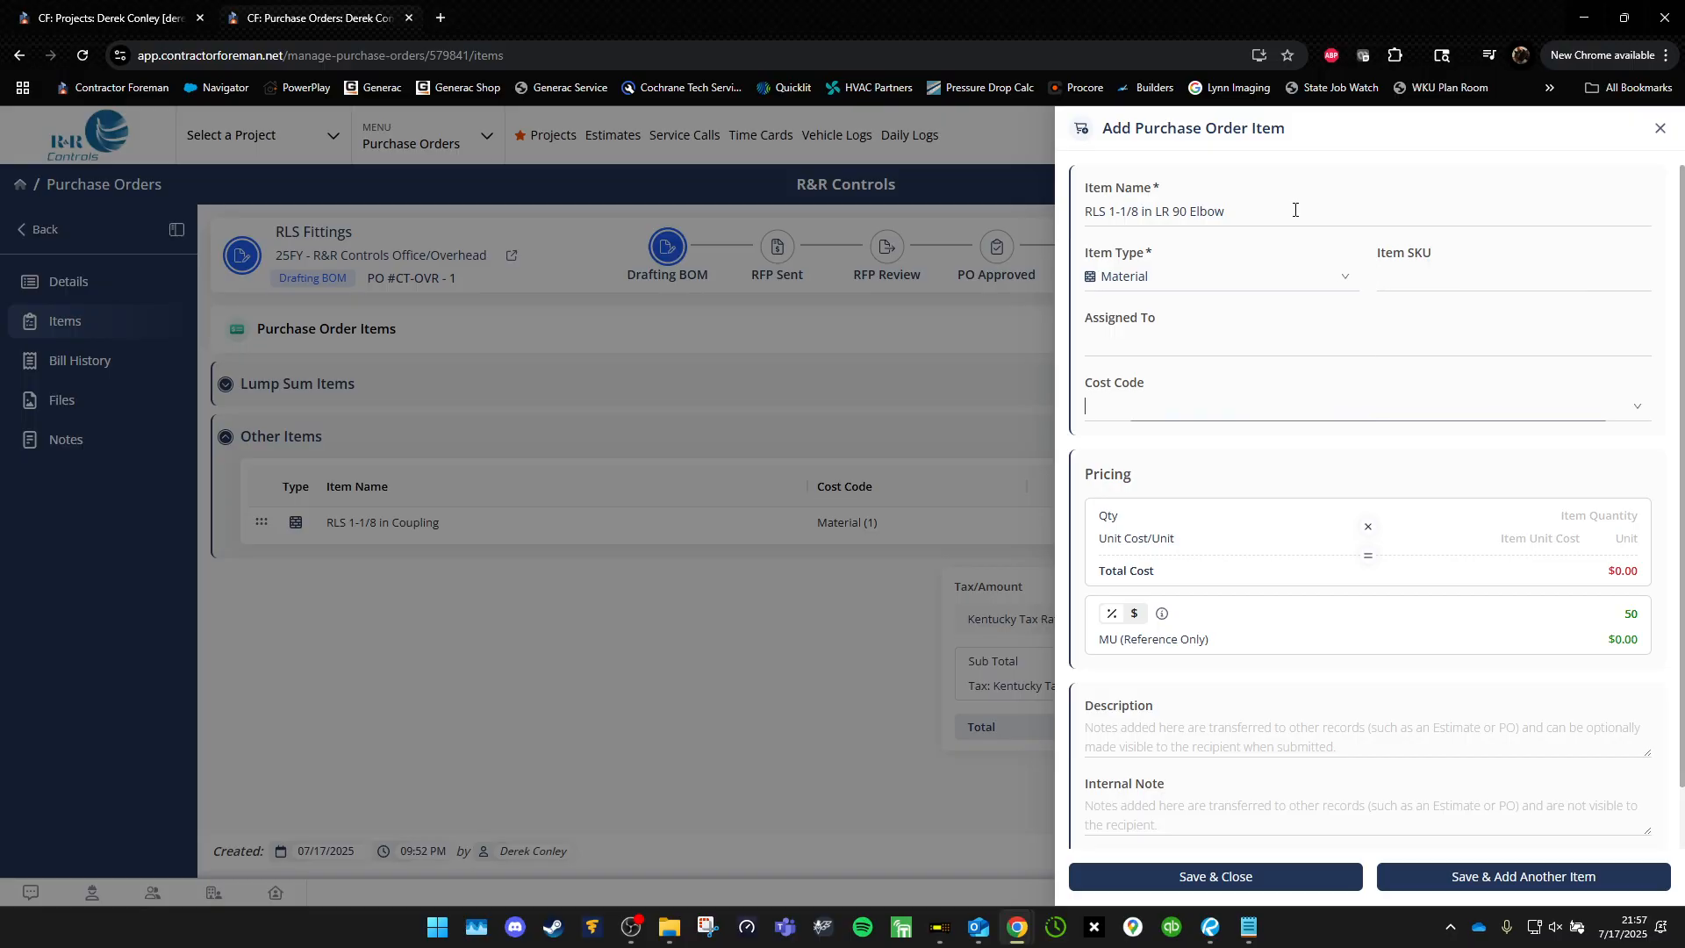
pyautogui.write('mat')
pyautogui.press('Return')
# Step: Set the elbow's quantity to 6 at a unit cost of 33.29 per ea, then save the item and close the form
pyautogui.press('Tab')
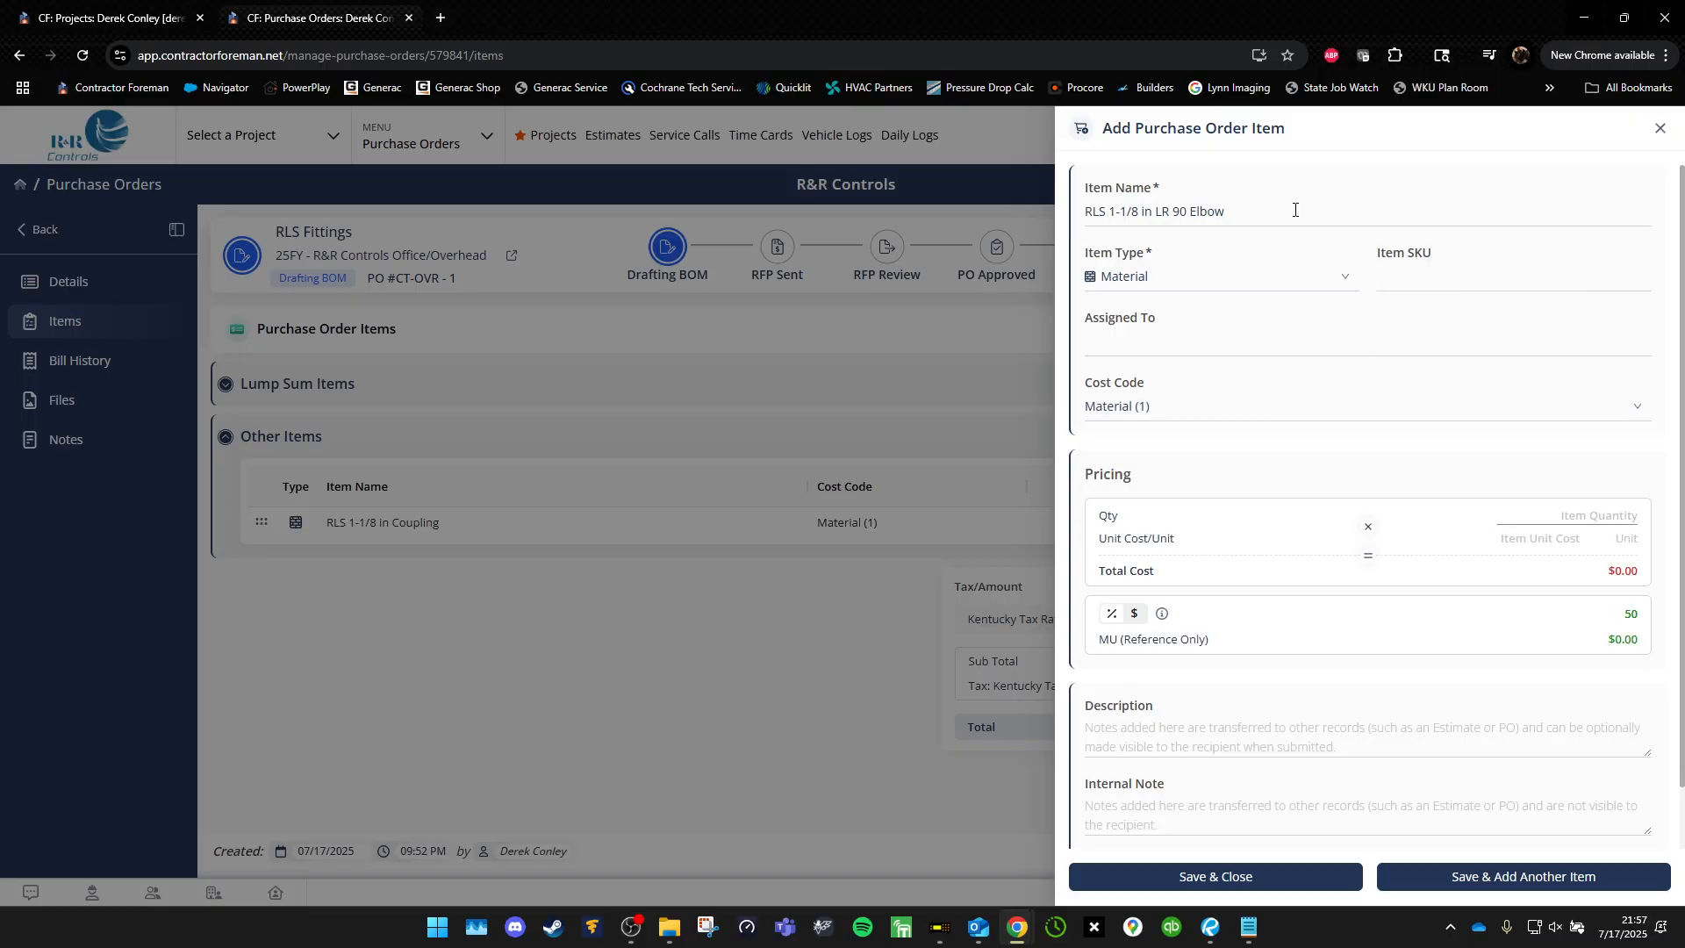
pyautogui.write('6')
pyautogui.press('Tab')
pyautogui.write('33')
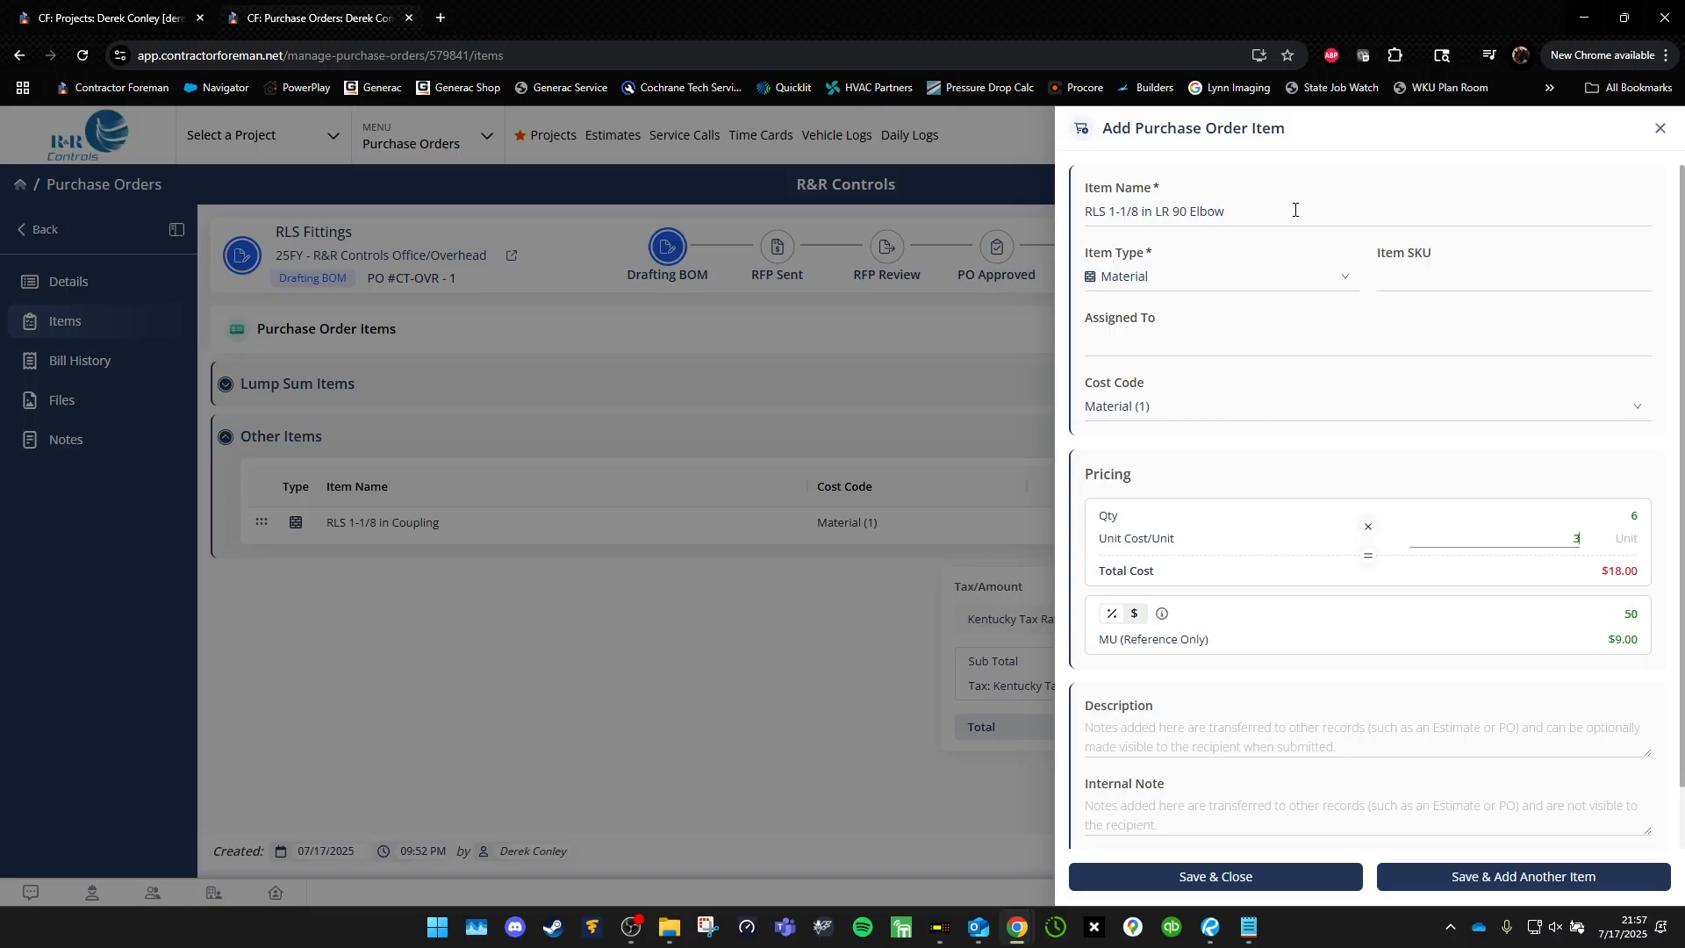
pyautogui.write('.29')
pyautogui.press('Tab')
pyautogui.write('ea')
pyautogui.click(1244, 878)
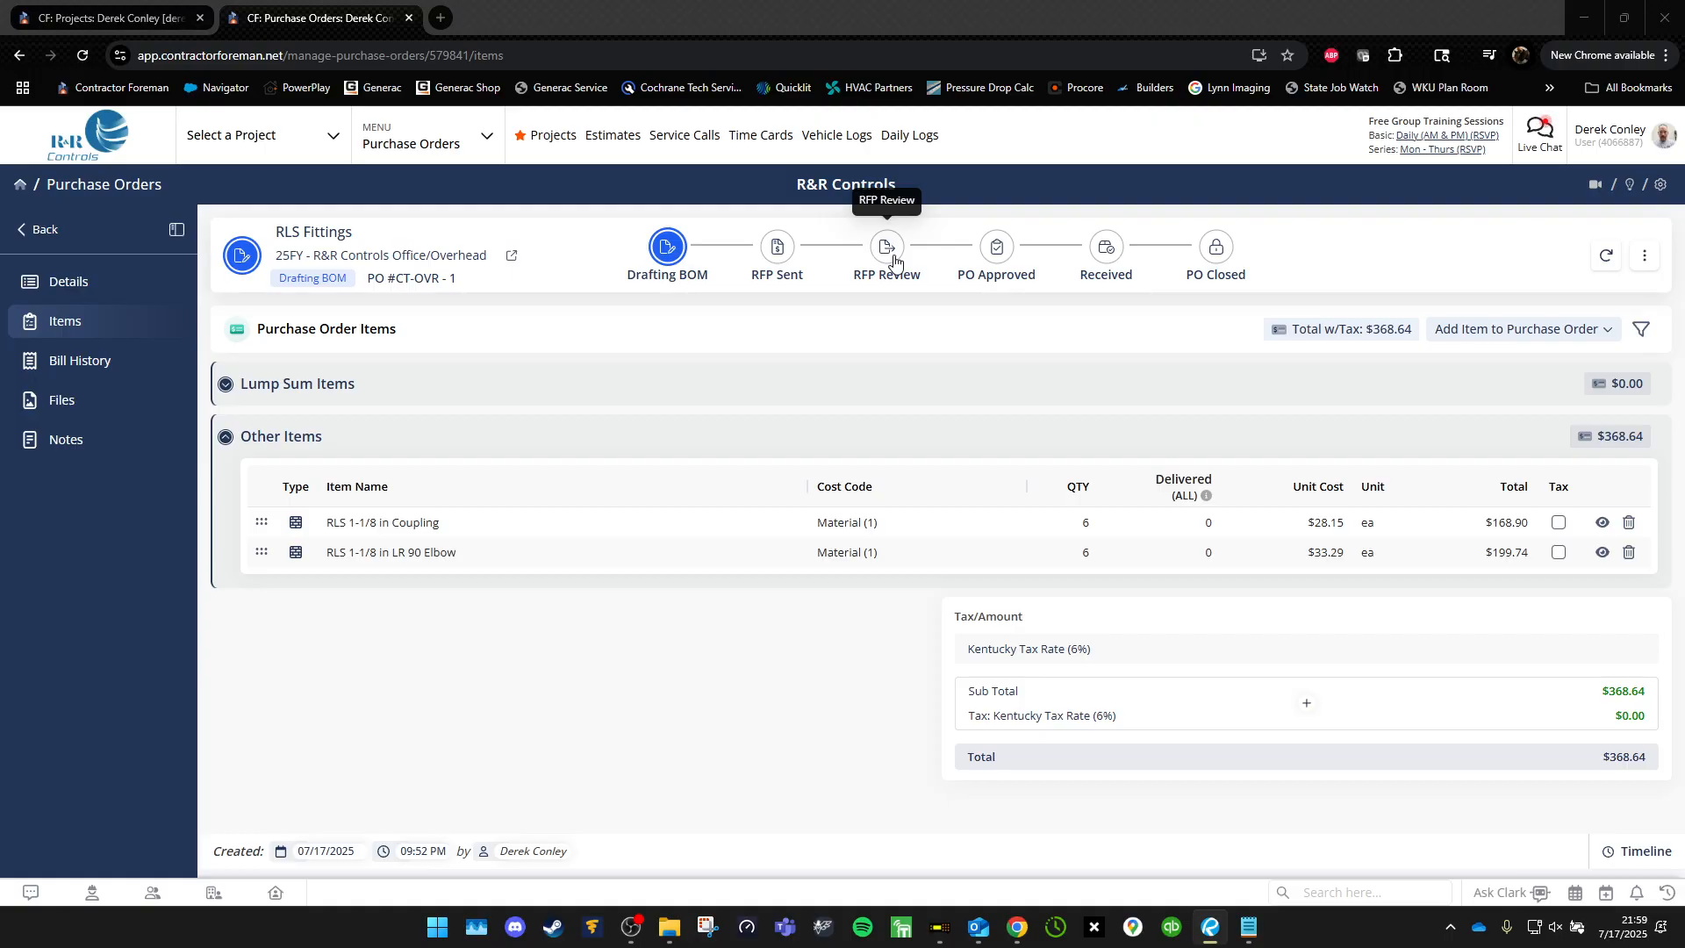
# Step: Change the purchase order's status to PO Approved
pyautogui.click(997, 258)
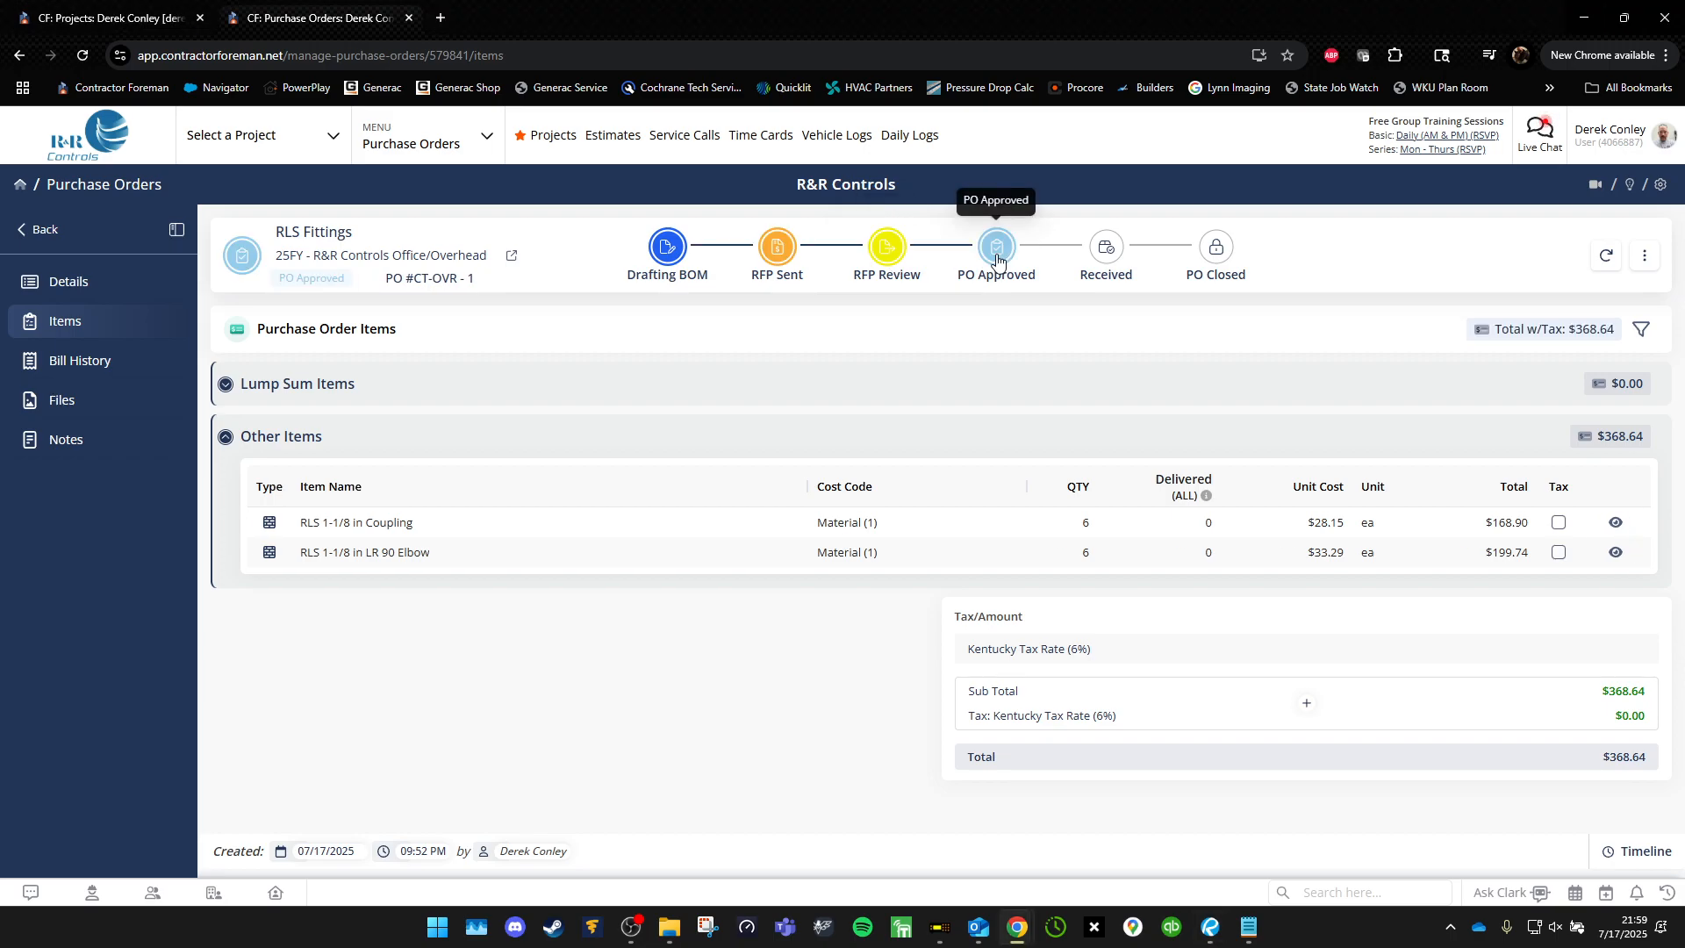